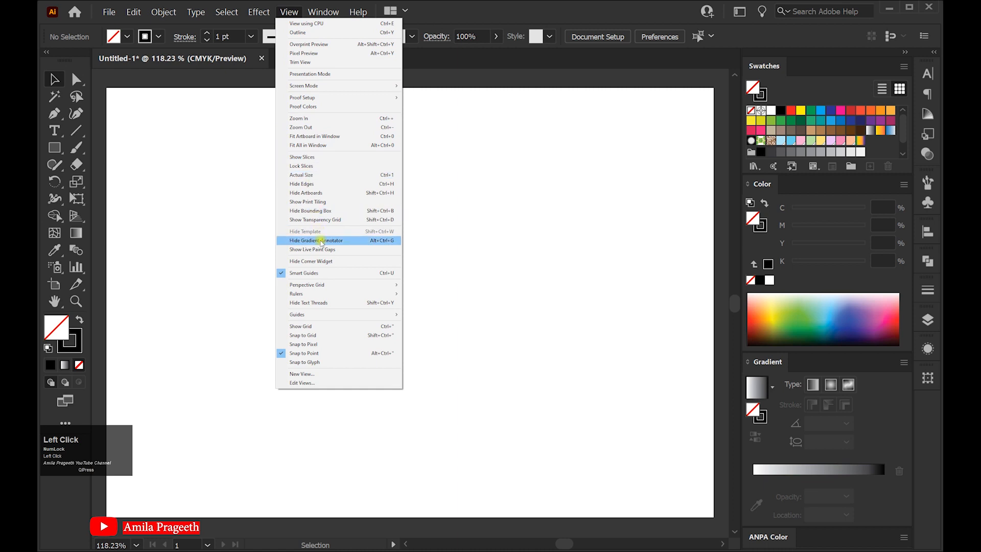
# Show the rulers around the artboard and check the available ruler units
pyautogui.moveTo(327, 294)
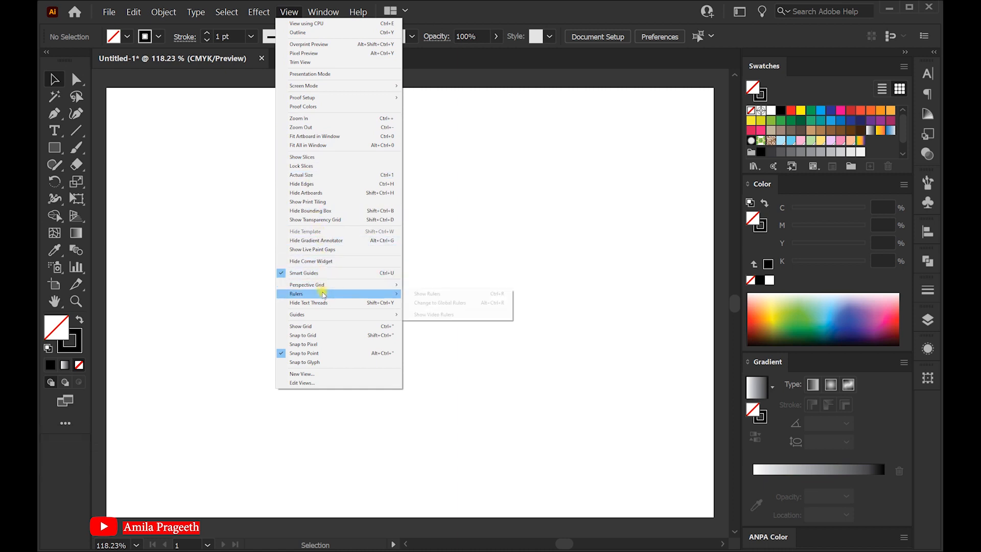
pyautogui.click(423, 295)
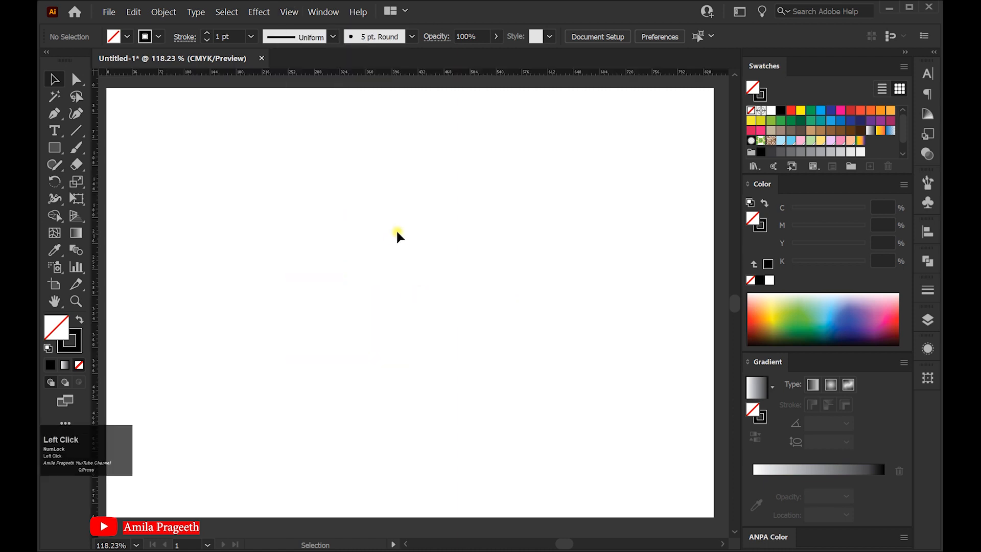
pyautogui.rightClick(357, 72)
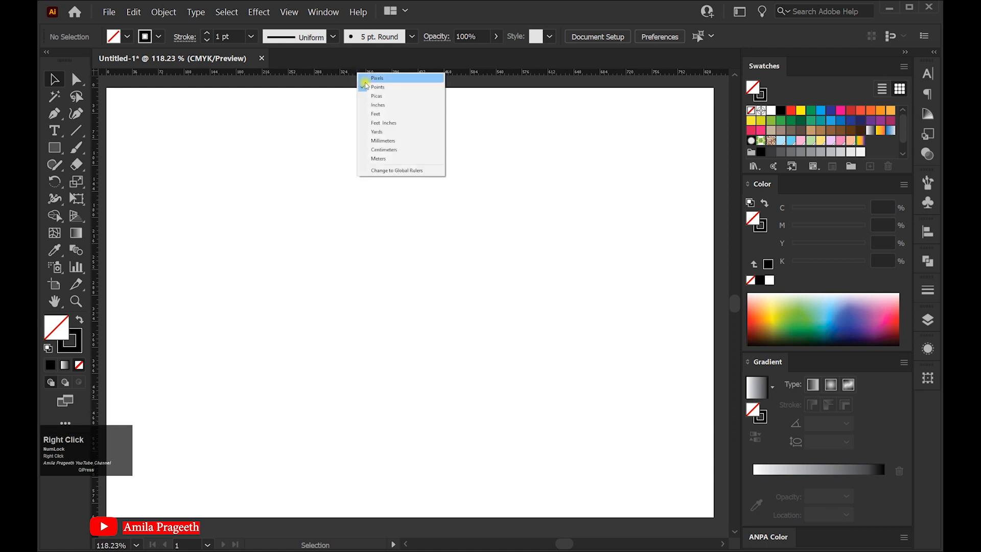
pyautogui.click(331, 81)
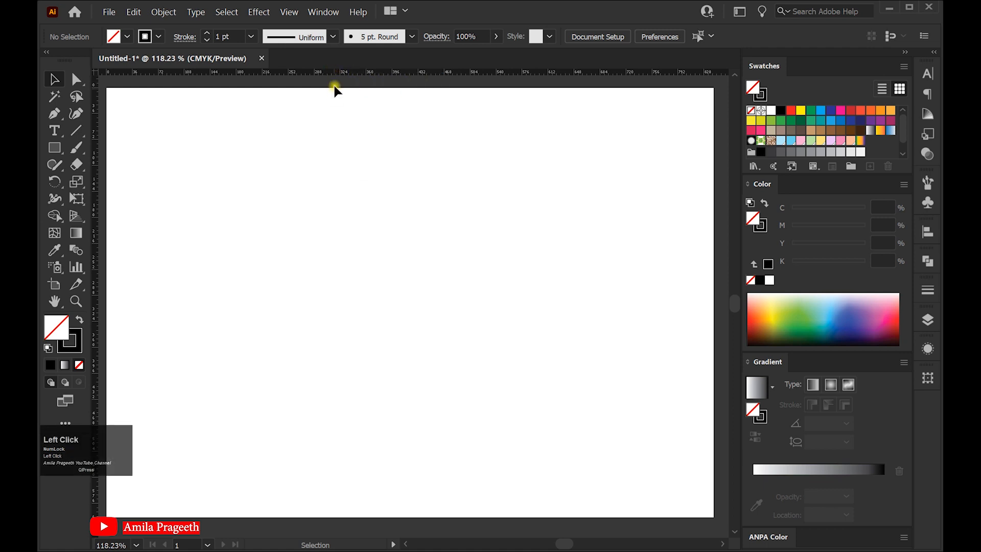
# Place a horizontal ruler guide and centre it vertically on the artboard
pyautogui.moveTo(347, 230); pyautogui.dragTo(347, 234)
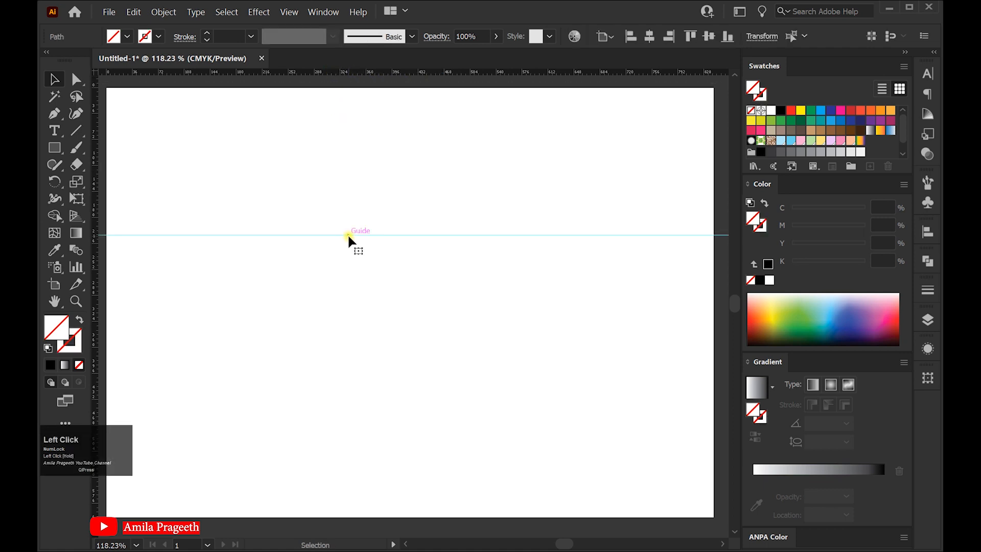
pyautogui.click(322, 12)
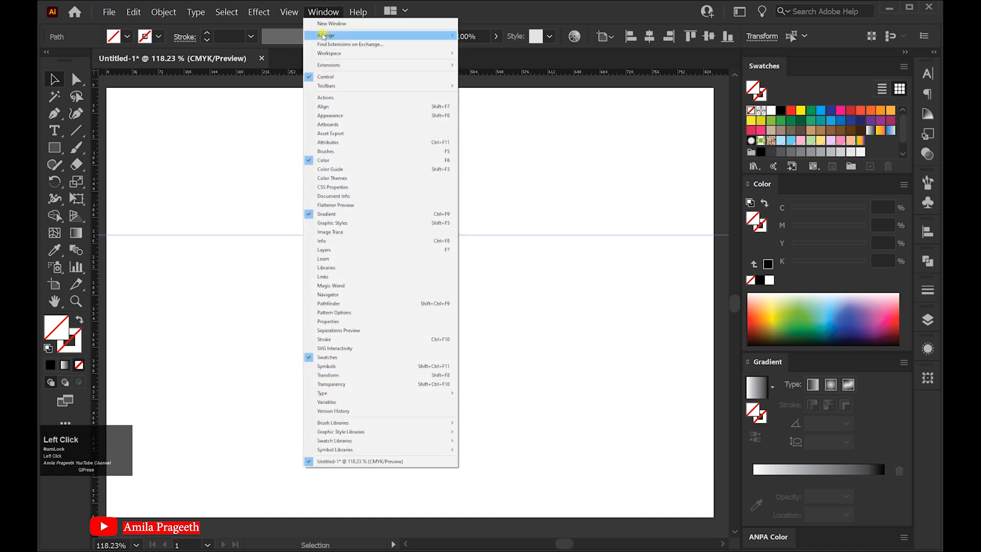
pyautogui.click(332, 106)
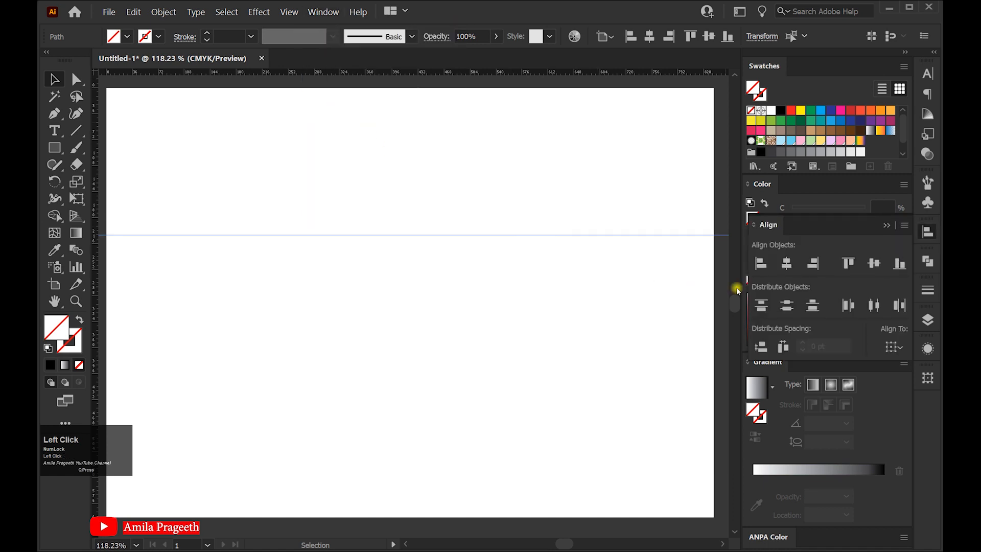
pyautogui.click(871, 263)
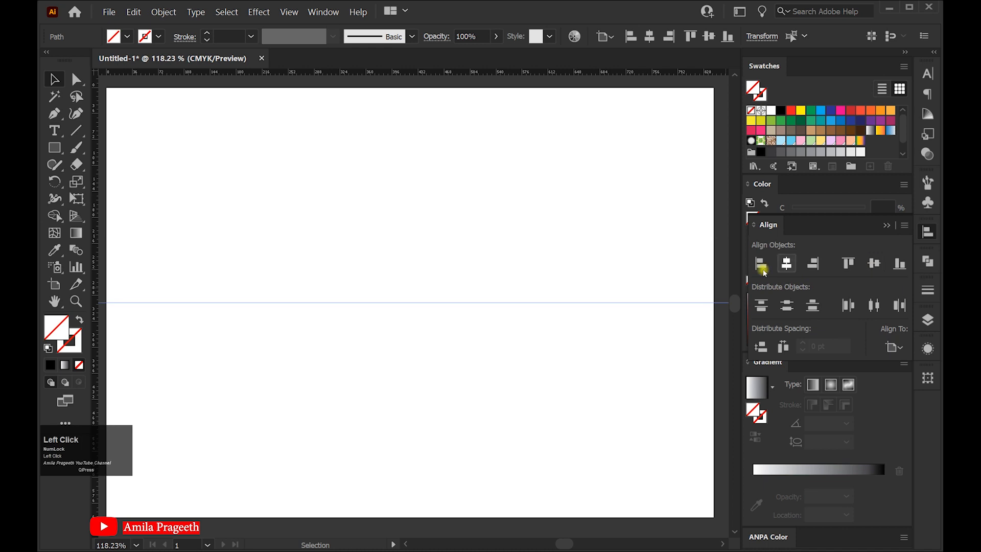
# Add a vertical ruler guide centred horizontally on the artboard, and lock both guides
pyautogui.moveTo(409, 202); pyautogui.dragTo(413, 201)
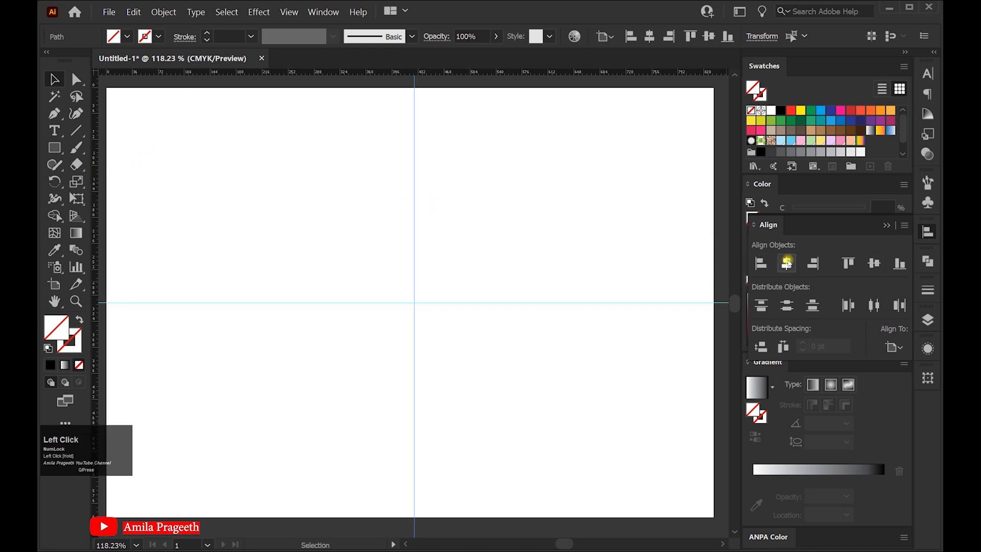
pyautogui.click(788, 263)
pyautogui.moveTo(348, 245); pyautogui.dragTo(483, 353)
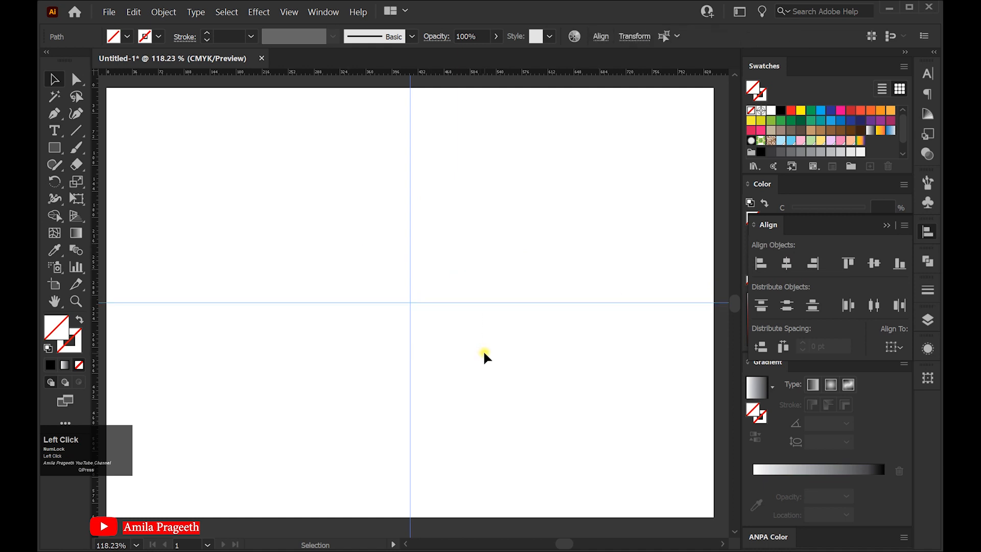
pyautogui.rightClick(442, 309)
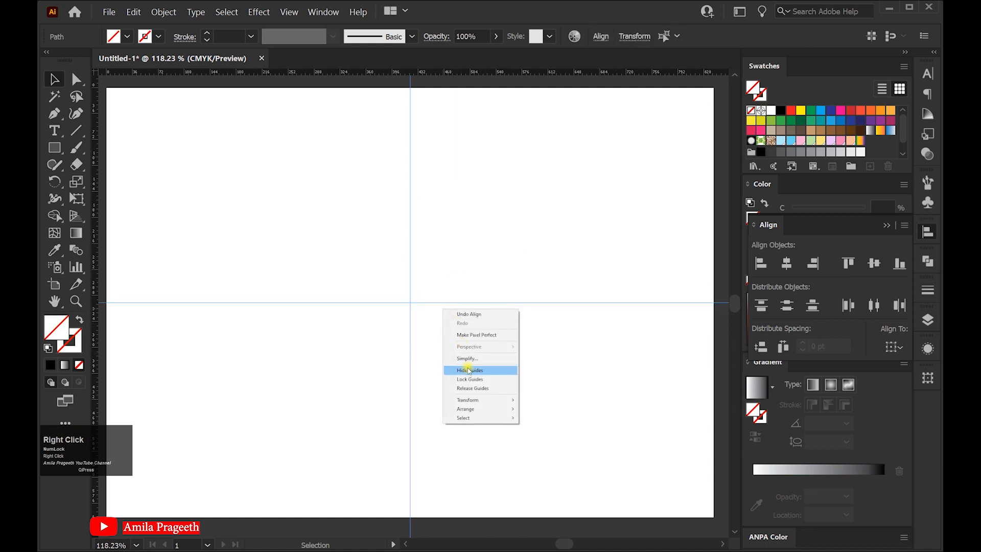
pyautogui.click(476, 379)
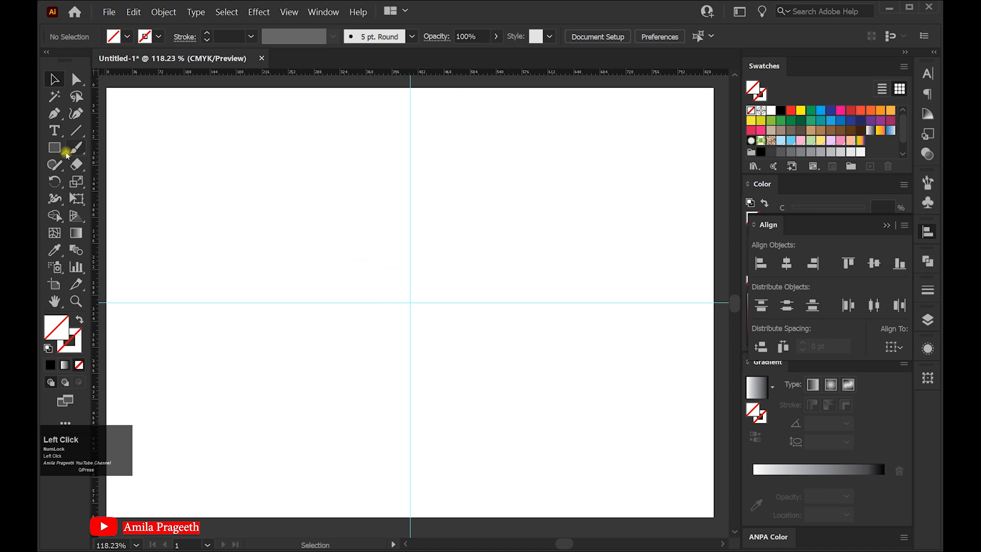
# Create a circle with the Ellipse tool, 185.2273 pt wide and 185.2273 pt high
pyautogui.rightClick(55, 148)
pyautogui.click(112, 182)
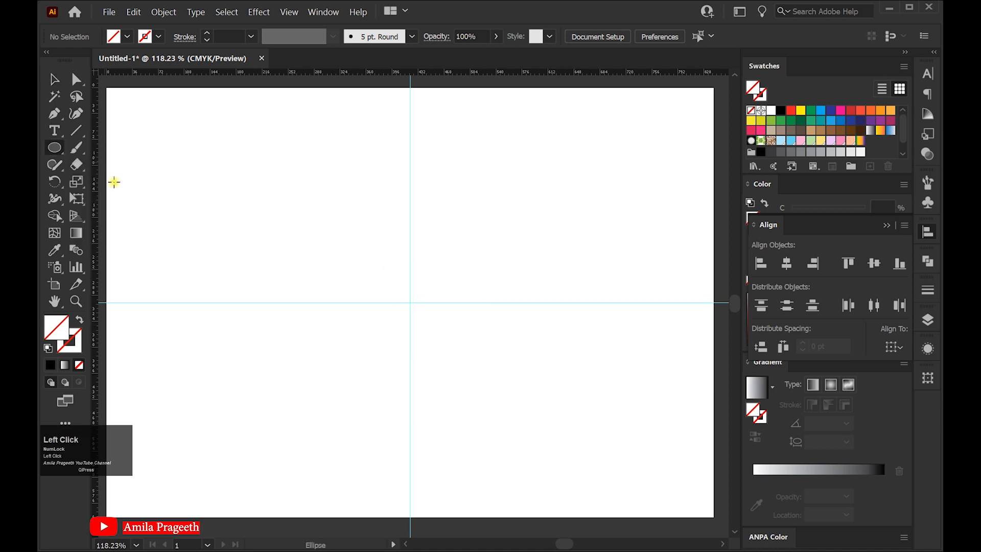
pyautogui.click(401, 271)
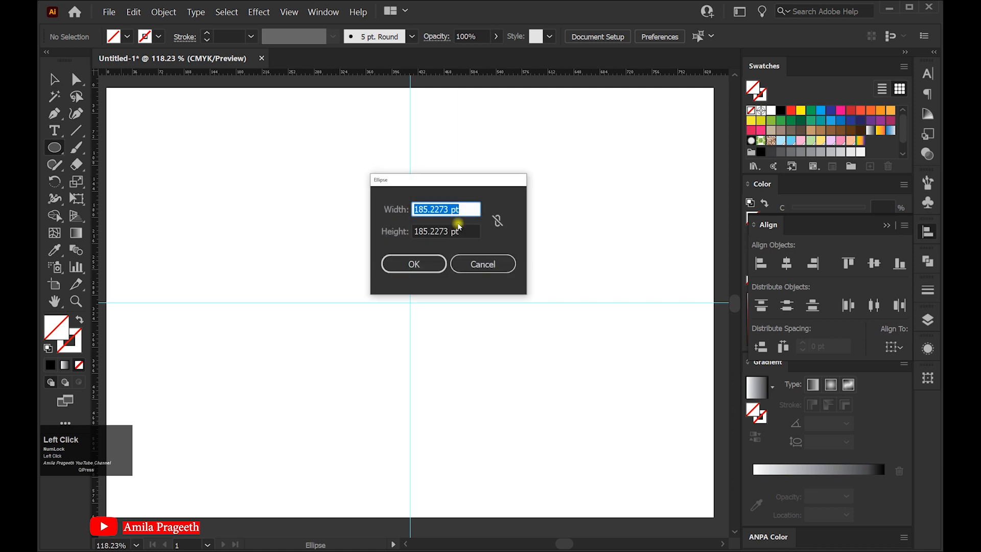
pyautogui.moveTo(472, 231); pyautogui.dragTo(392, 230)
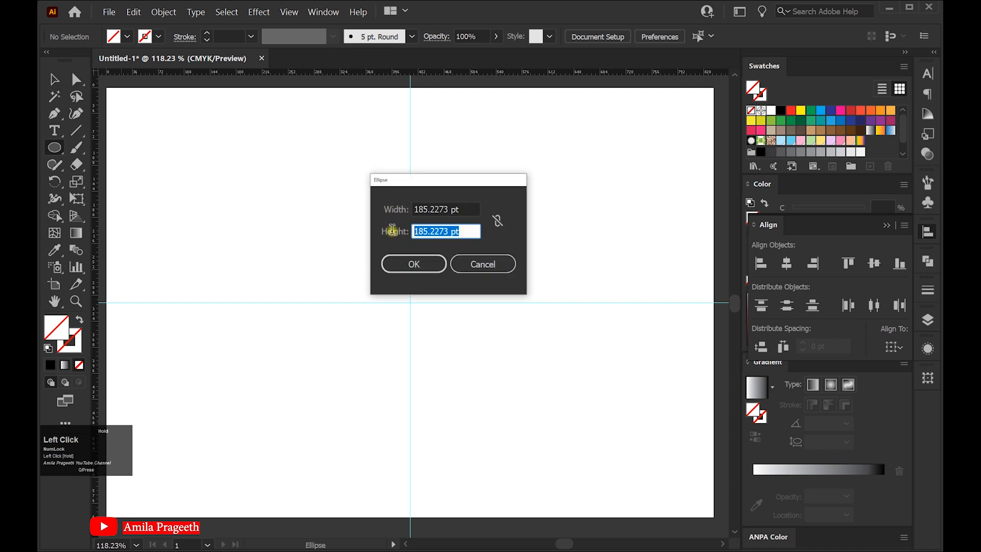
pyautogui.click(425, 265)
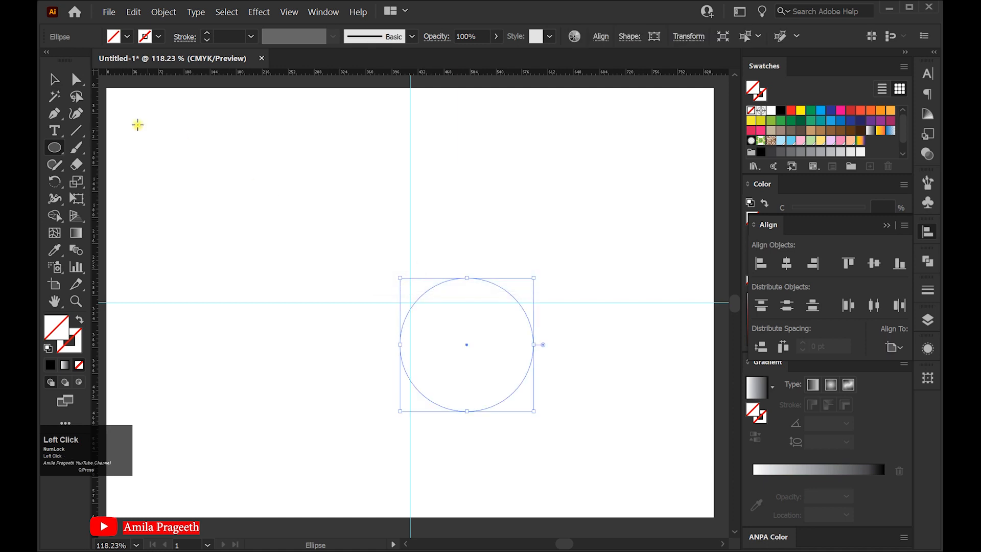
# Centre the circle on the artboard both horizontally and vertically, and fill it with the yellow-green swatch
pyautogui.click(55, 80)
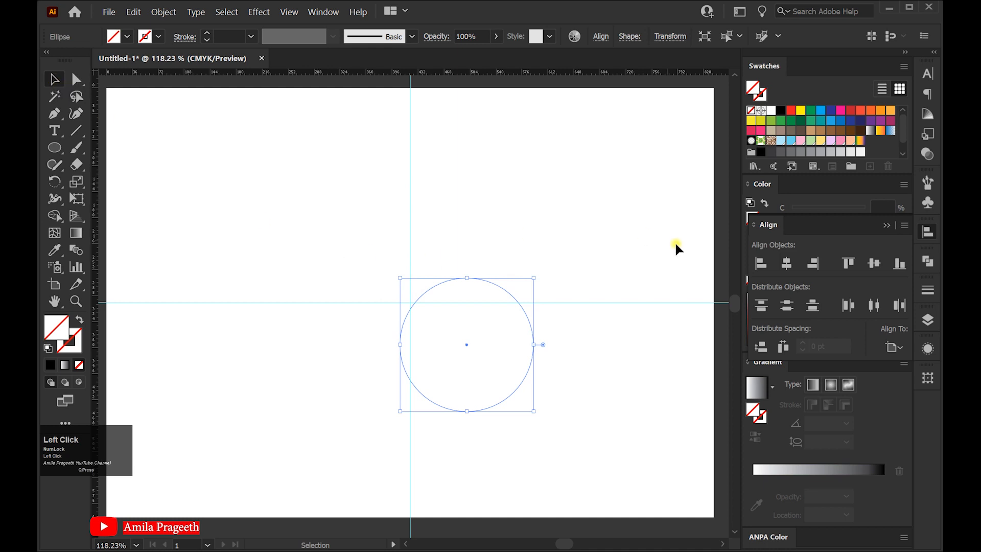
pyautogui.click(786, 263)
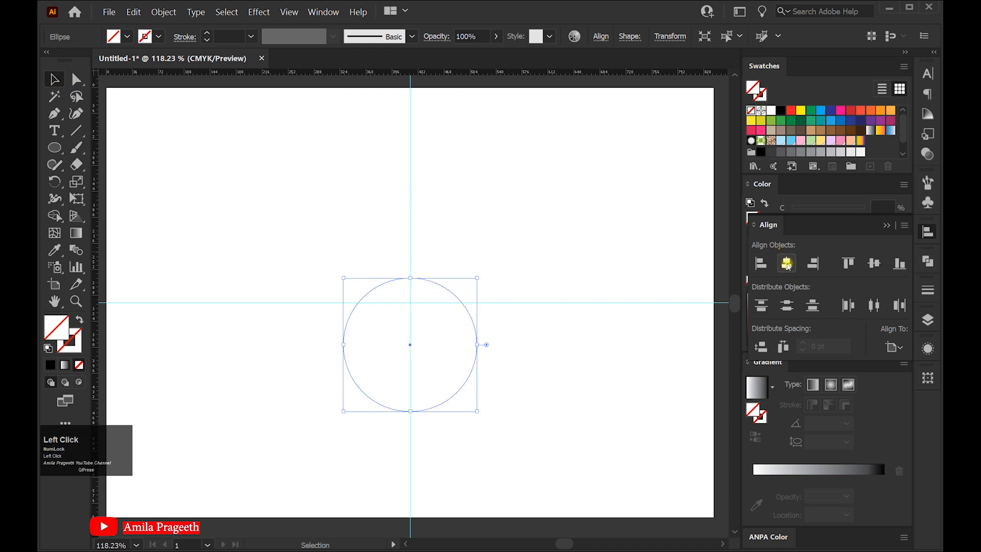
pyautogui.click(873, 263)
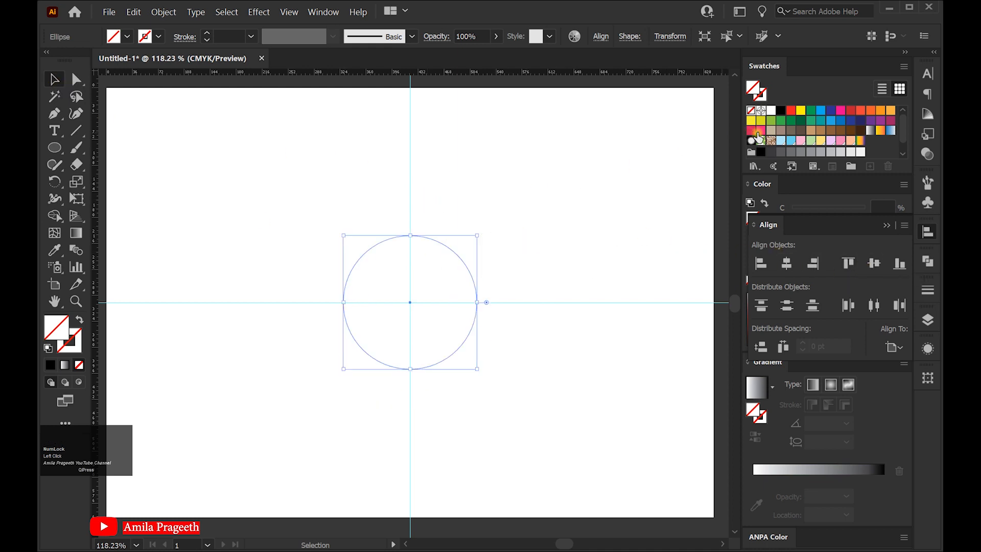
pyautogui.click(761, 120)
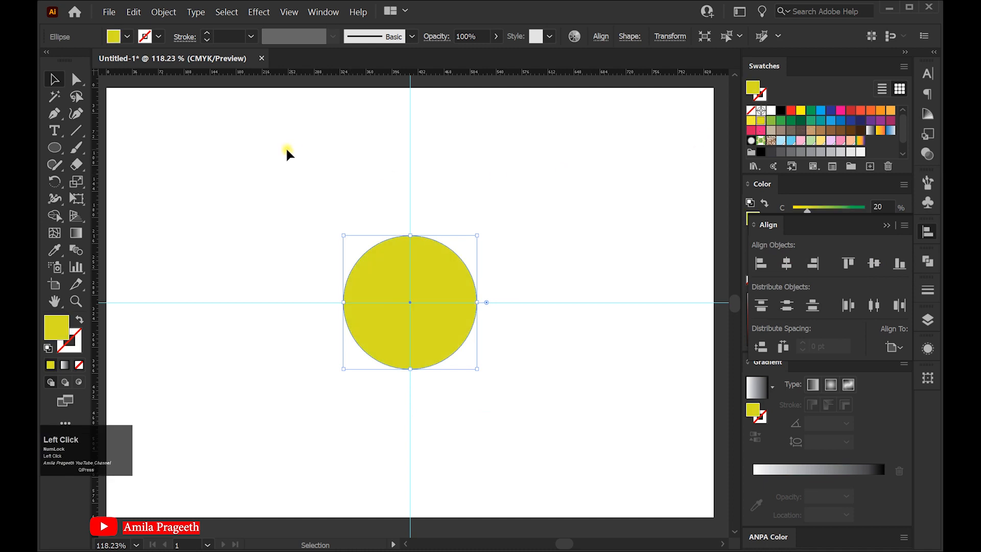
# Paste a copy of the yellow circle in place and enlarge it upward to about twice the diameter, keeping its bottom point fixed
pyautogui.click(136, 13)
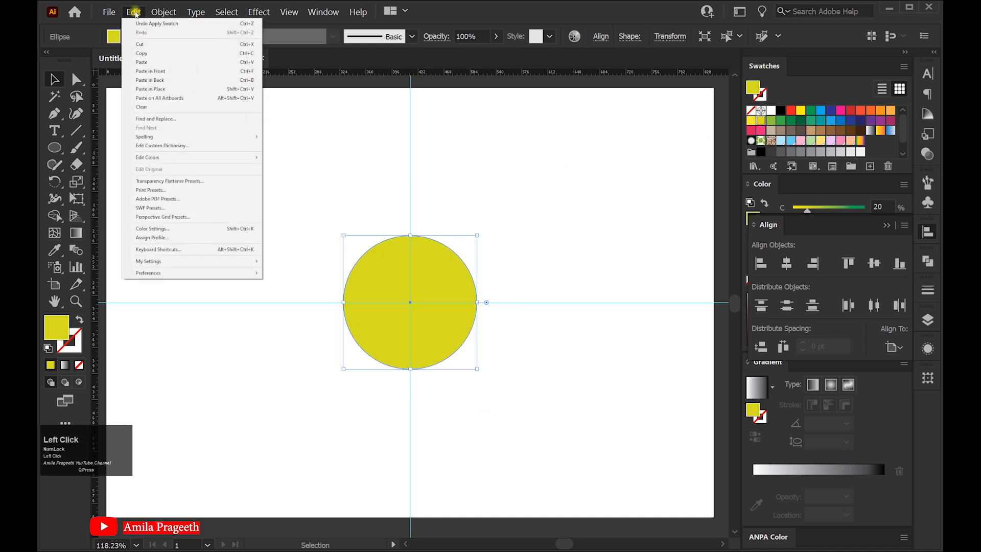
pyautogui.click(132, 16)
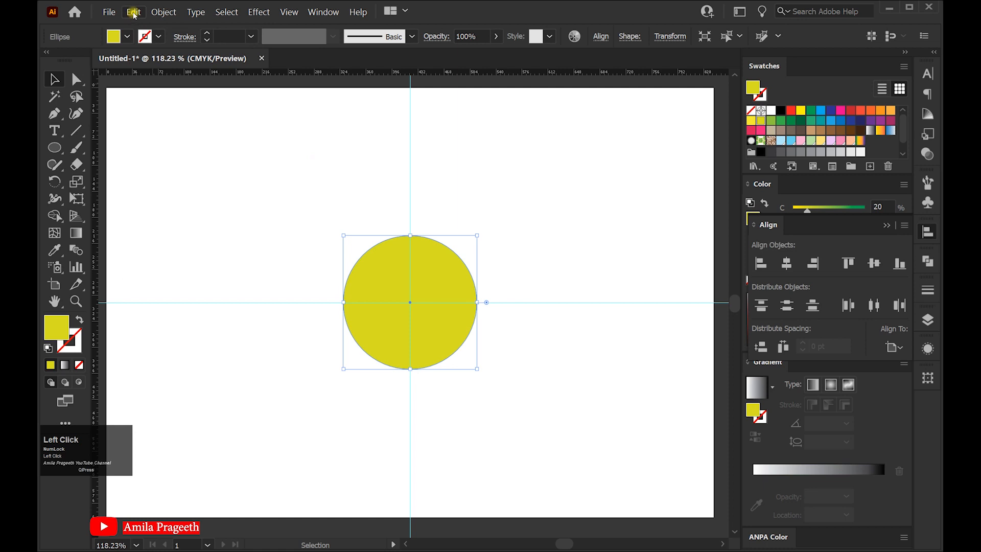
pyautogui.click(134, 13)
pyautogui.click(169, 89)
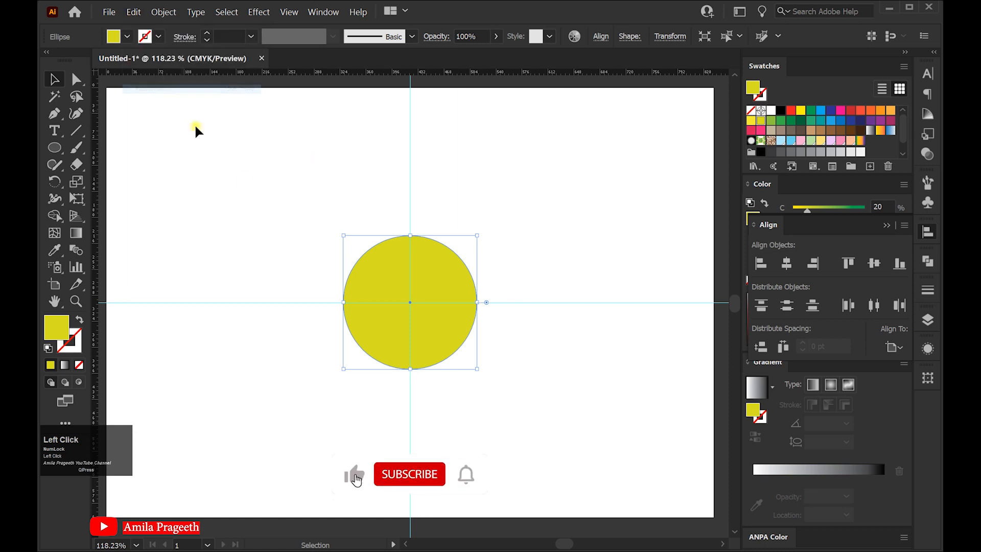
pyautogui.moveTo(408, 235); pyautogui.dragTo(378, 94)
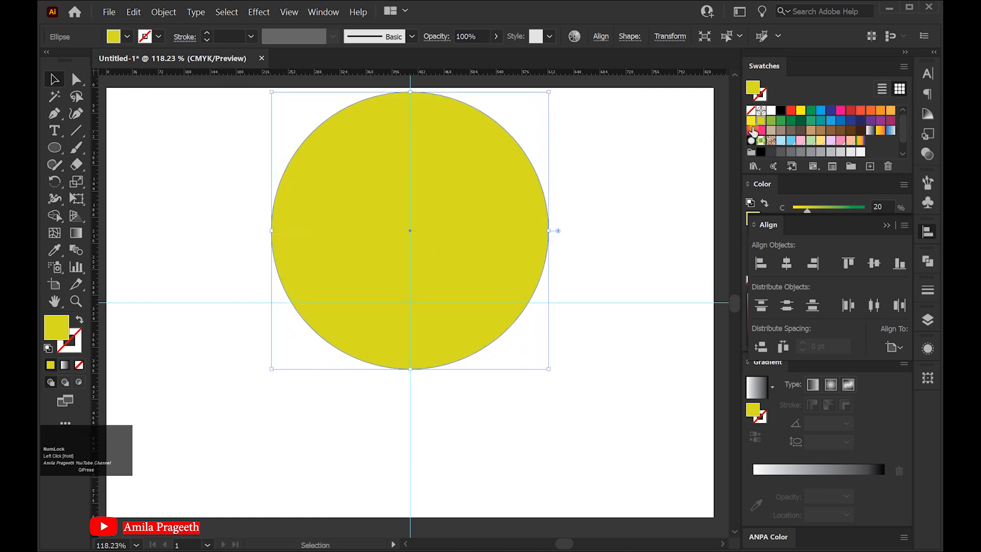
# Fill the large circle with dark green and send it to the back, behind the yellow circle
pyautogui.click(801, 120)
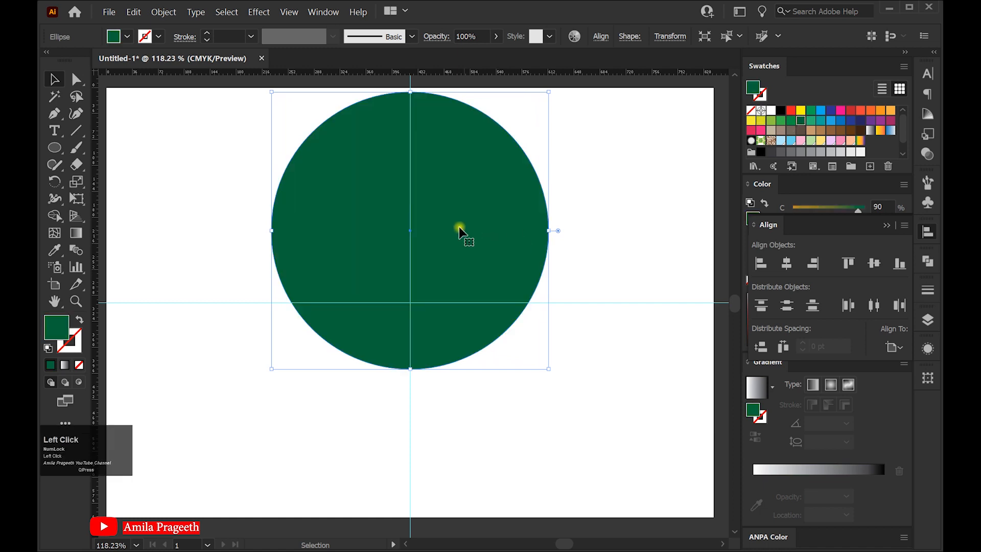
pyautogui.rightClick(457, 187)
pyautogui.moveTo(502, 336)
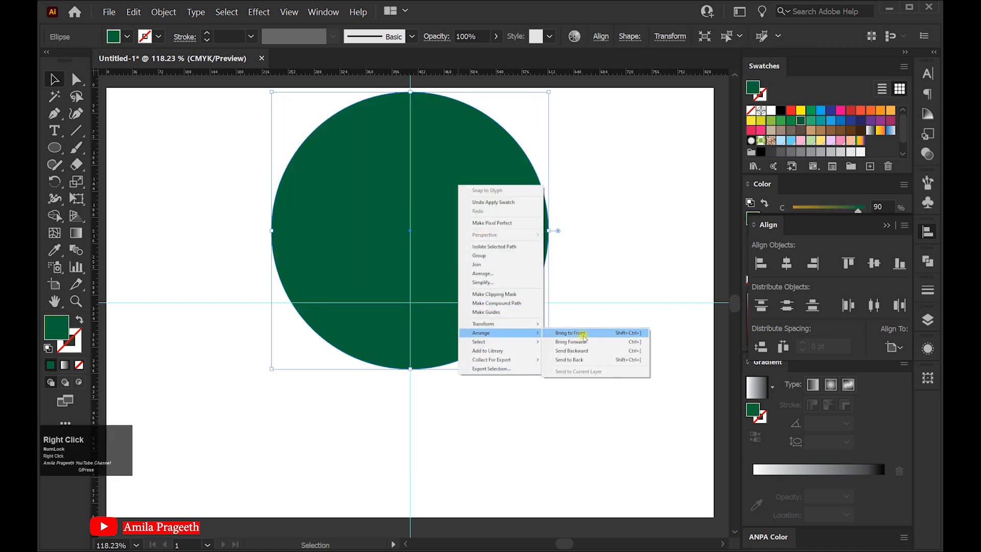
pyautogui.click(586, 355)
pyautogui.click(572, 415)
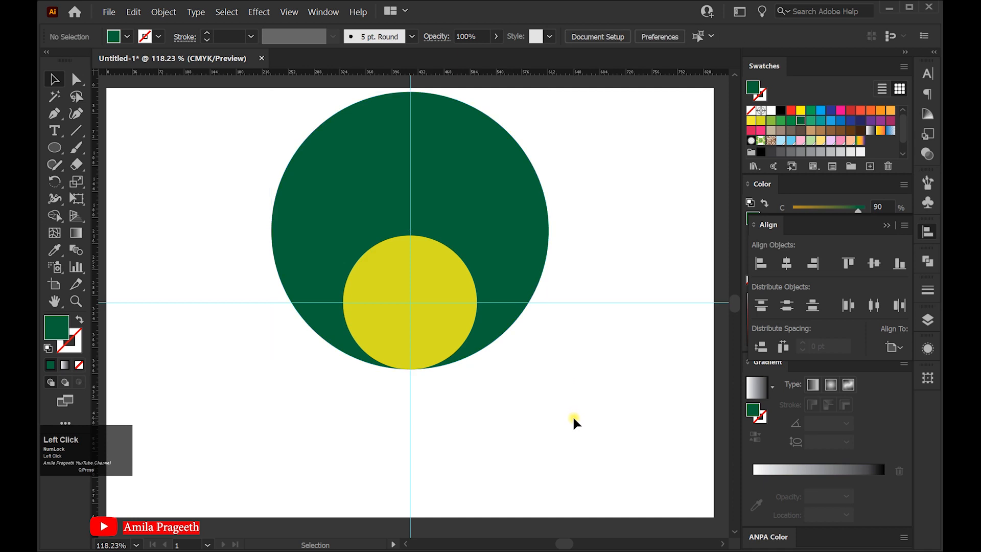
# Duplicate the yellow circle in place and move the copy horizontally left until its edge touches the original on the horizontal guide
pyautogui.click(390, 287)
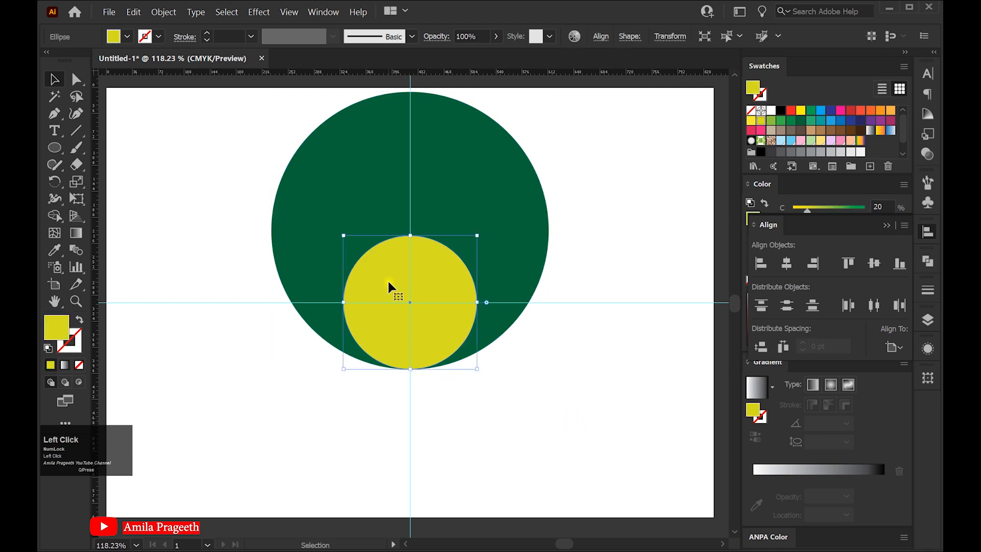
pyautogui.click(159, 12)
pyautogui.moveTo(134, 12)
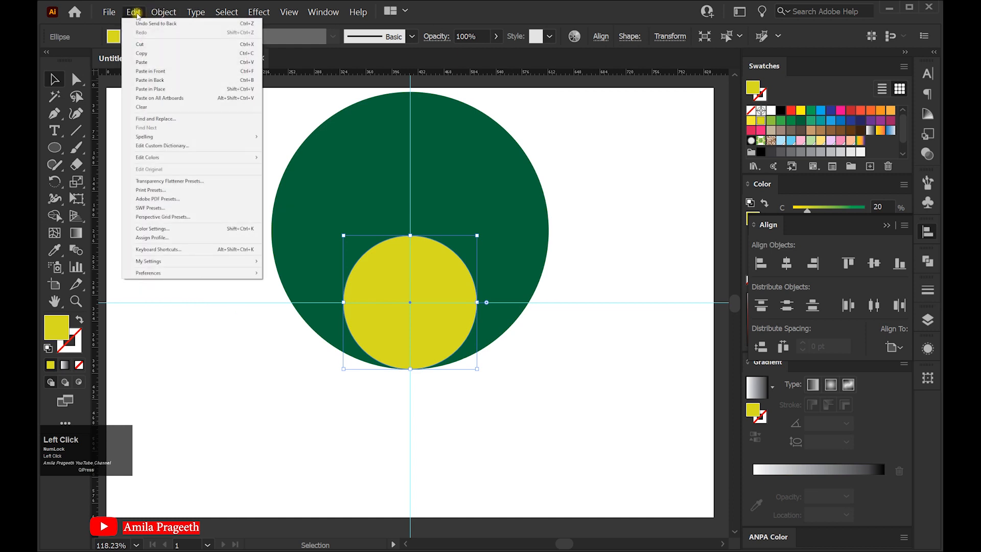
pyautogui.click(142, 53)
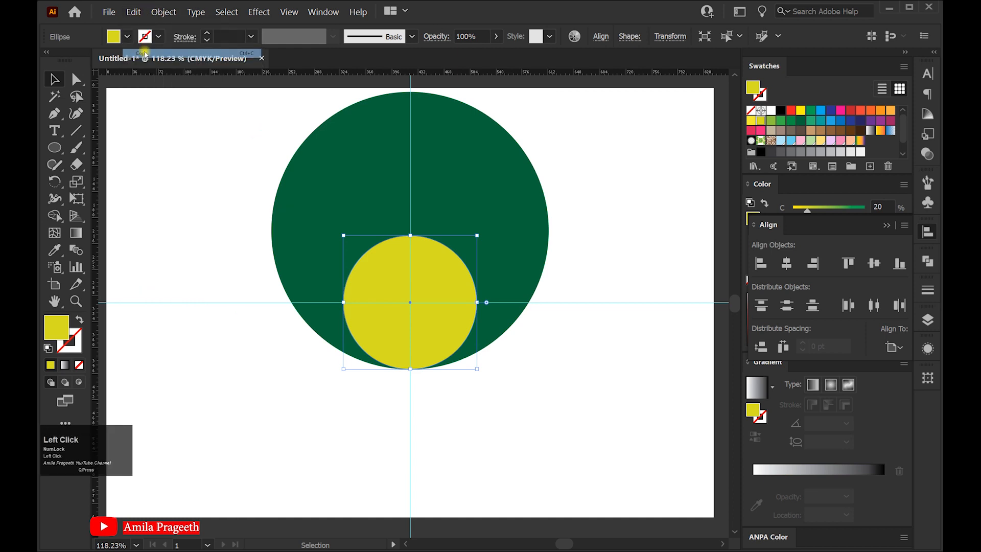
pyautogui.click(134, 12)
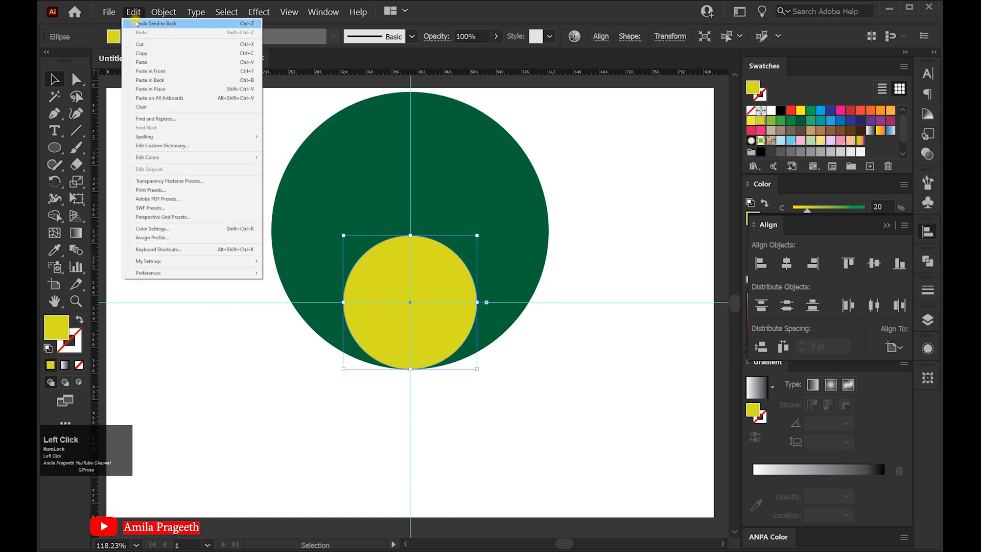
pyautogui.click(152, 89)
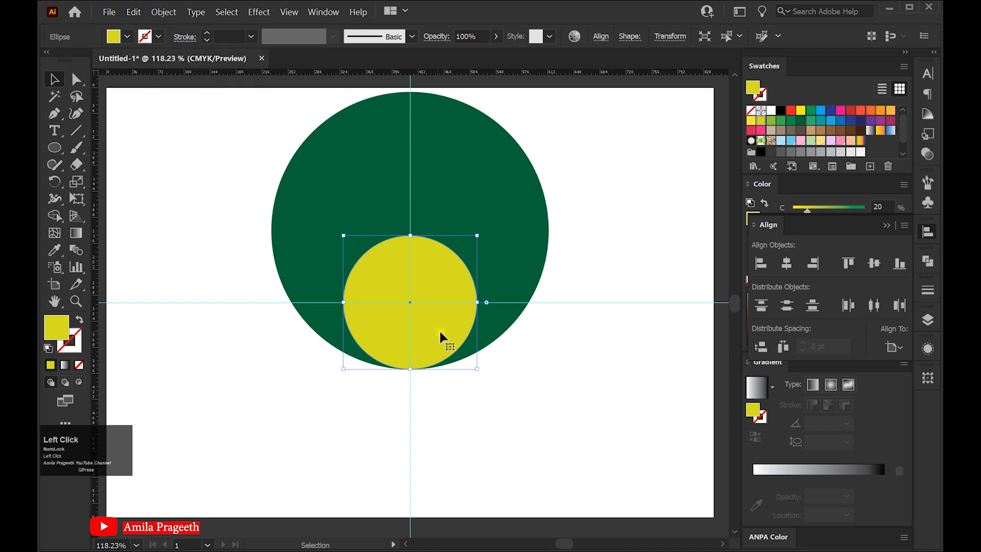
pyautogui.moveTo(455, 324); pyautogui.dragTo(324, 324)
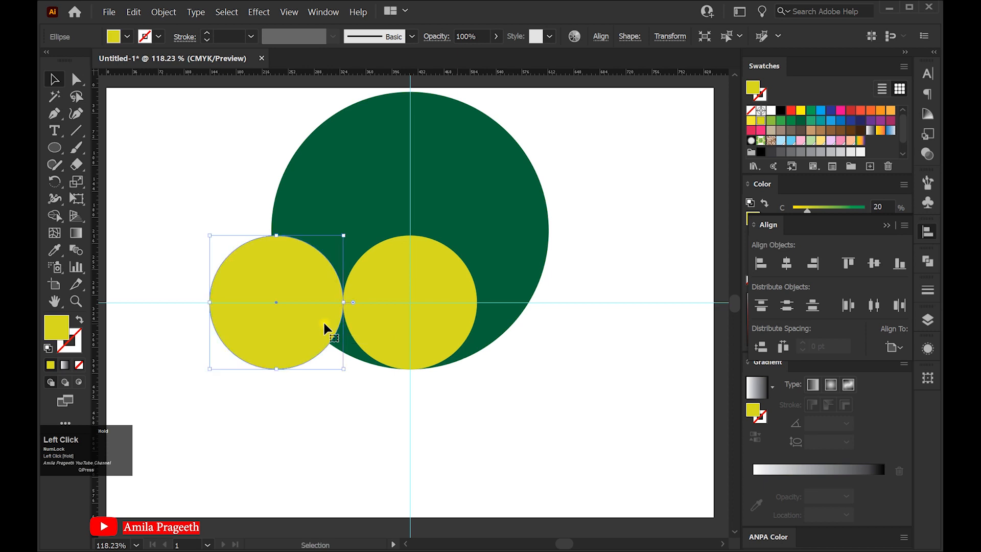
pyautogui.click(223, 192)
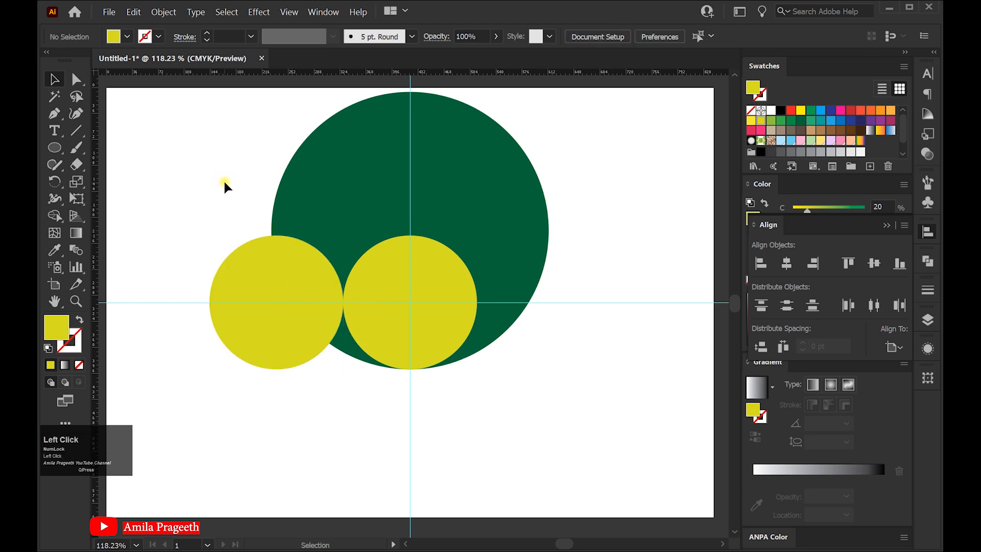
# Select all three circles and use Shape Builder to merge the left circle's overlap with the adjoining green sliver into a curved yellow leaf
pyautogui.moveTo(475, 373); pyautogui.dragTo(546, 429)
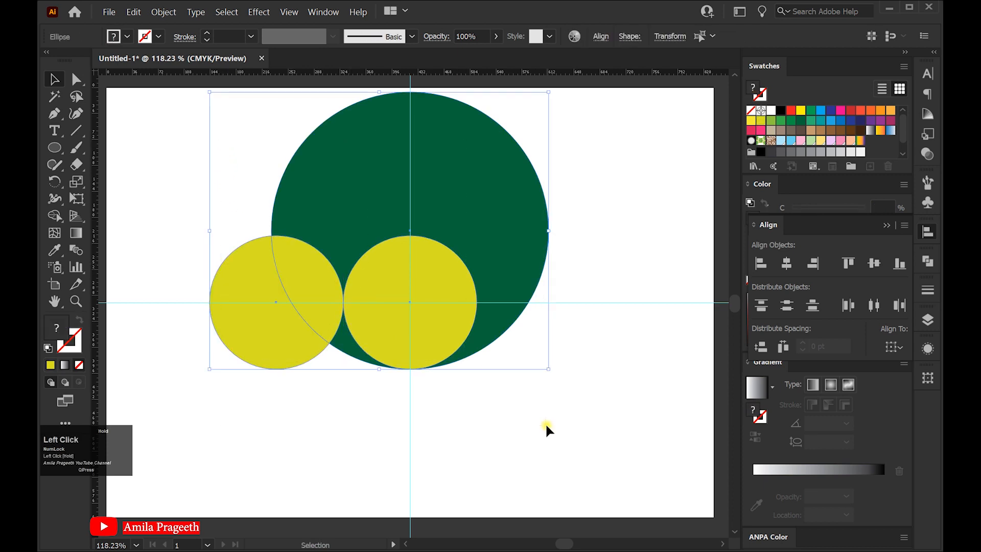
pyautogui.click(55, 215)
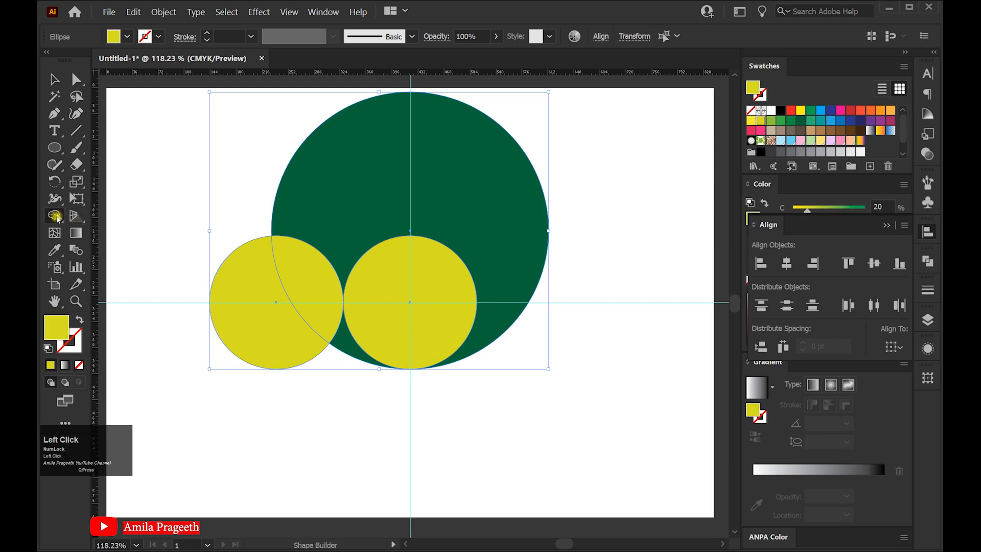
pyautogui.click(348, 339)
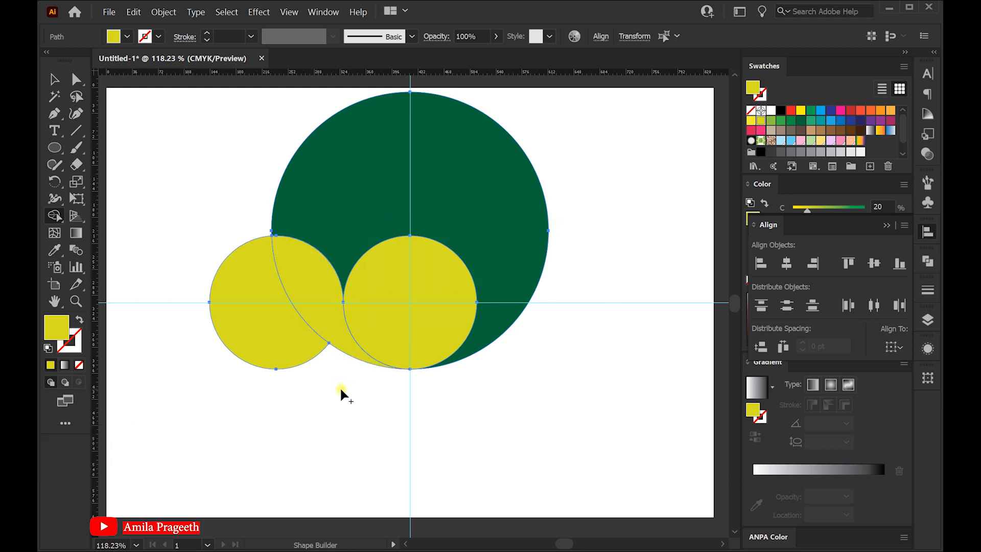
# Remove the surrounding circle areas with Shape Builder, keeping only the curved yellow leaf
pyautogui.moveTo(341, 387); pyautogui.dragTo(275, 319)
pyautogui.moveTo(234, 238)
pyautogui.mouseDown()
pyautogui.moveTo(251, 203)
pyautogui.moveTo(321, 206)
pyautogui.mouseUp()
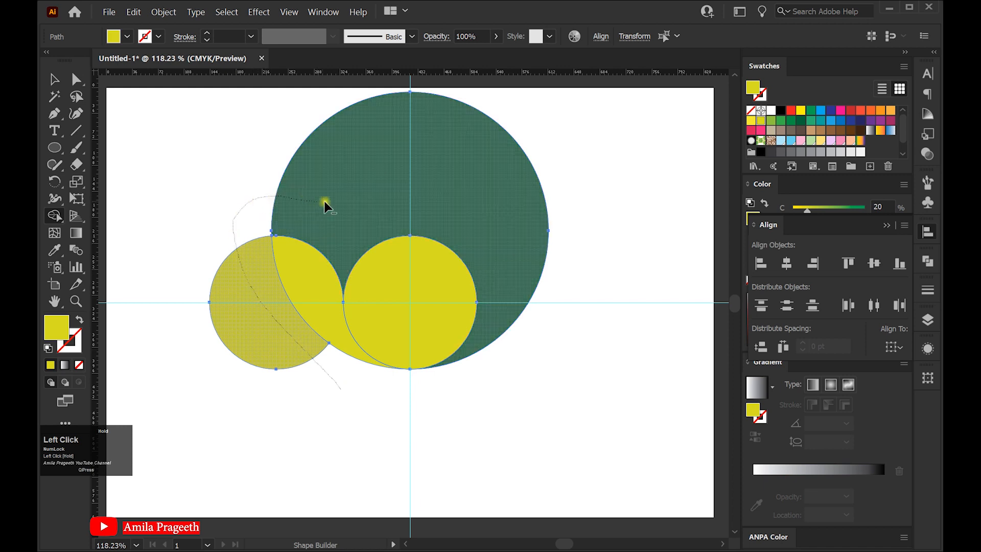
pyautogui.moveTo(396, 210)
pyautogui.mouseDown()
pyautogui.moveTo(433, 231)
pyautogui.moveTo(448, 289)
pyautogui.mouseUp()
pyautogui.moveTo(461, 358); pyautogui.dragTo(463, 362)
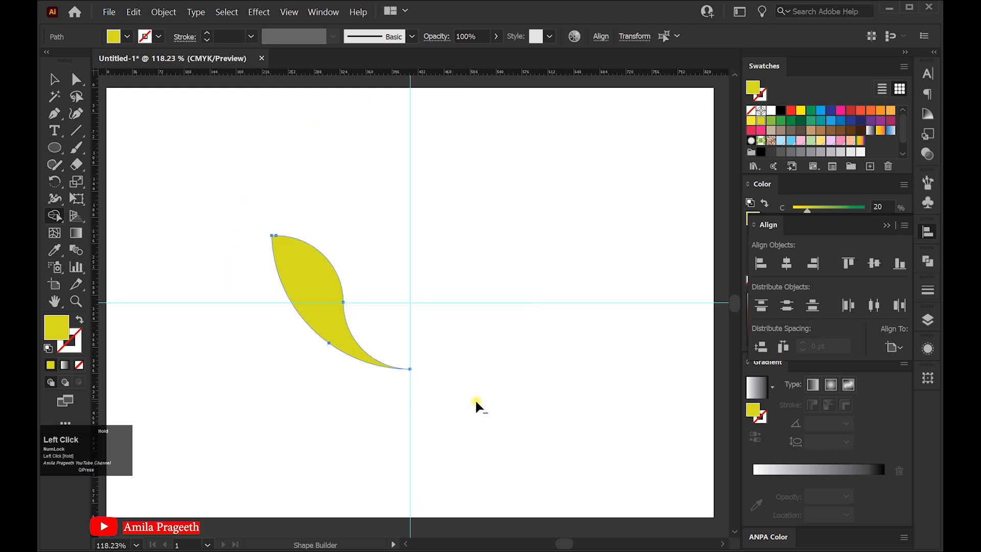
pyautogui.click(54, 79)
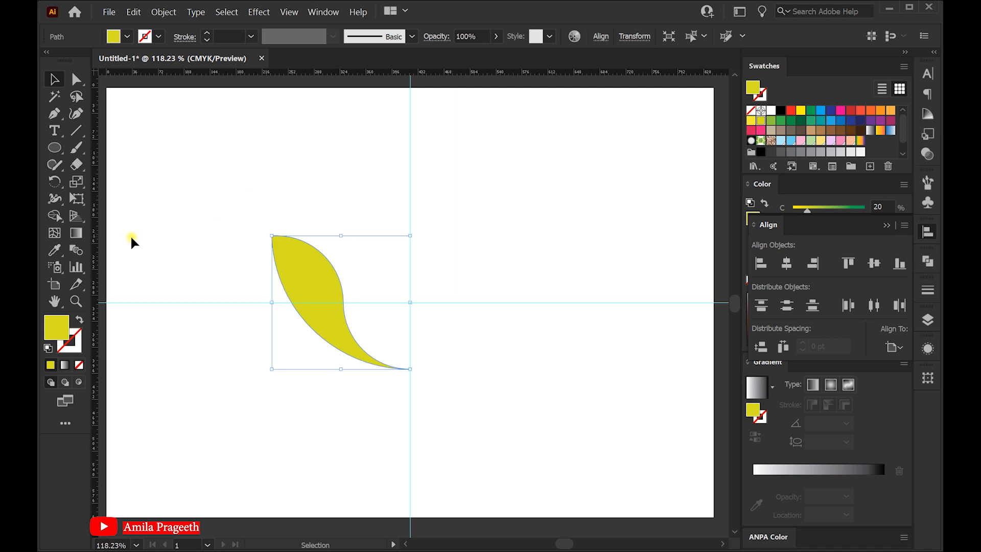
# Make a copy of the leaf rotated by -15° about the intersection of the two guides
pyautogui.click(54, 180)
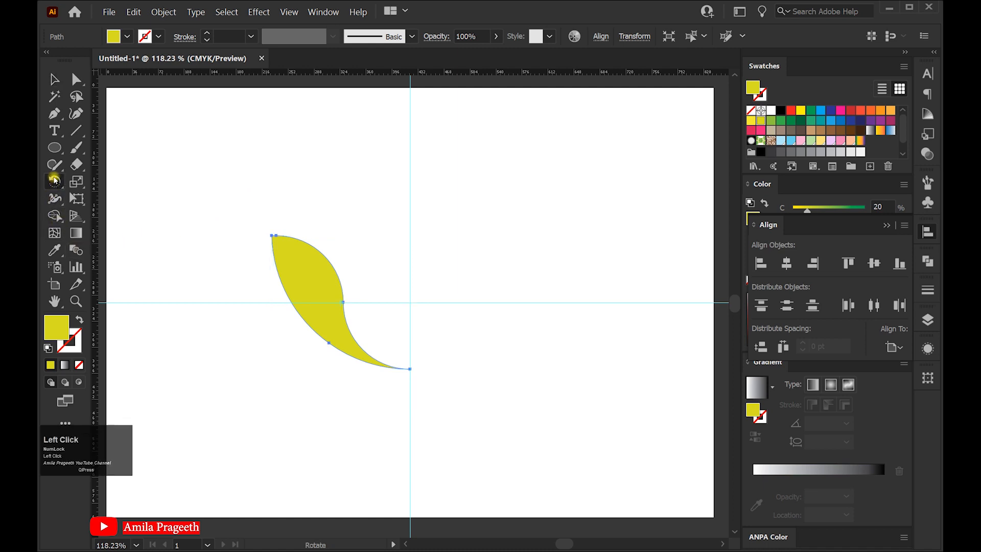
pyautogui.keyDown('alt'); pyautogui.click(410, 302); pyautogui.keyUp('alt')
pyautogui.moveTo(519, 246); pyautogui.dragTo(491, 243)
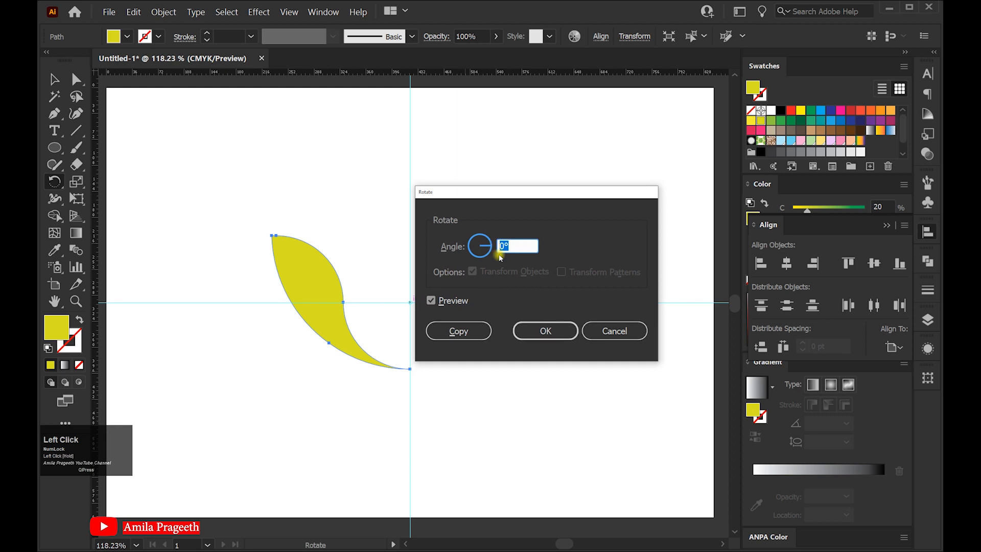
pyautogui.write('-')
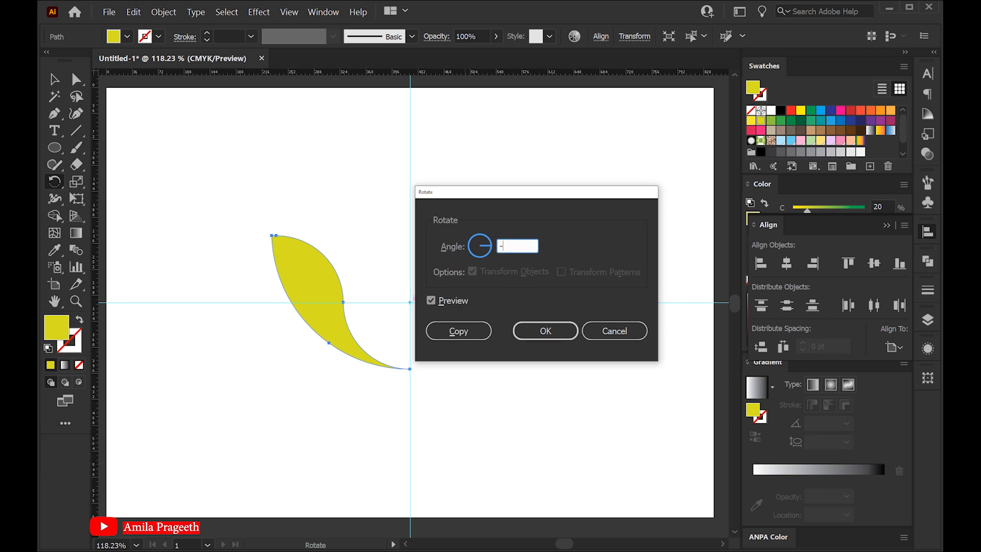
pyautogui.write('15')
pyautogui.click(432, 302)
pyautogui.click(432, 301)
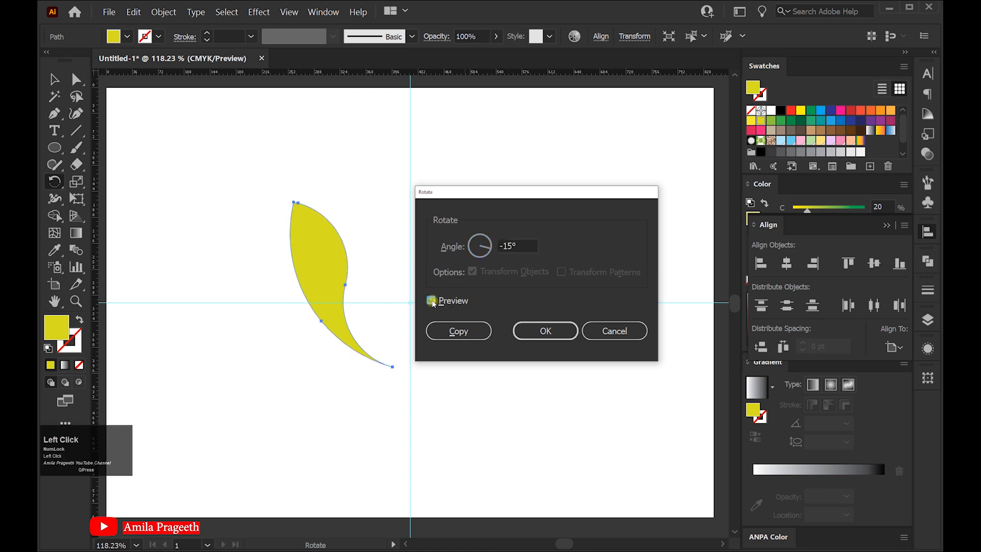
pyautogui.click(459, 332)
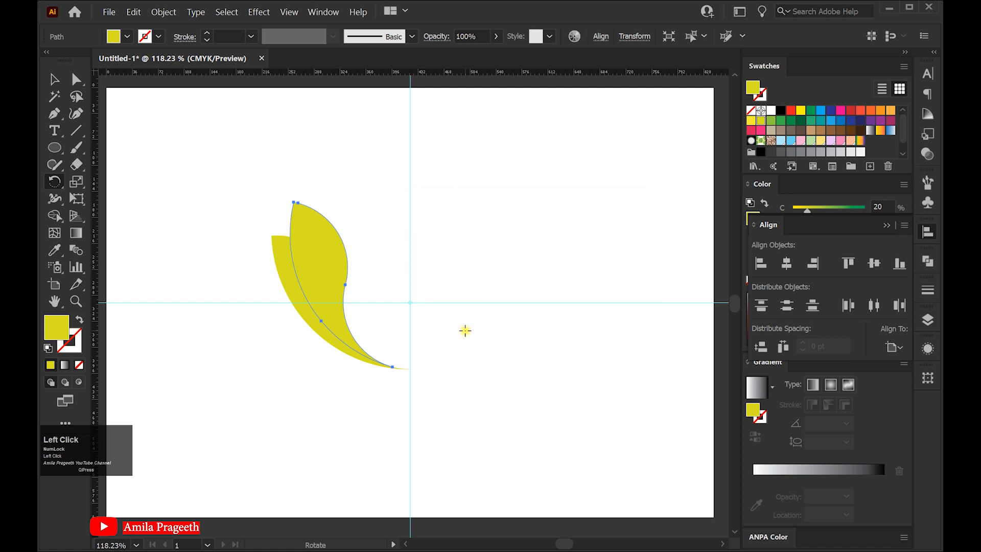
# Repeat the rotated copy until six leaves fan around the guide intersection, and deselect them
pyautogui.hotkey('ctrl', 'd')
pyautogui.hotkey('ctrl', 'd')
pyautogui.hotkey('ctrl', 'd')
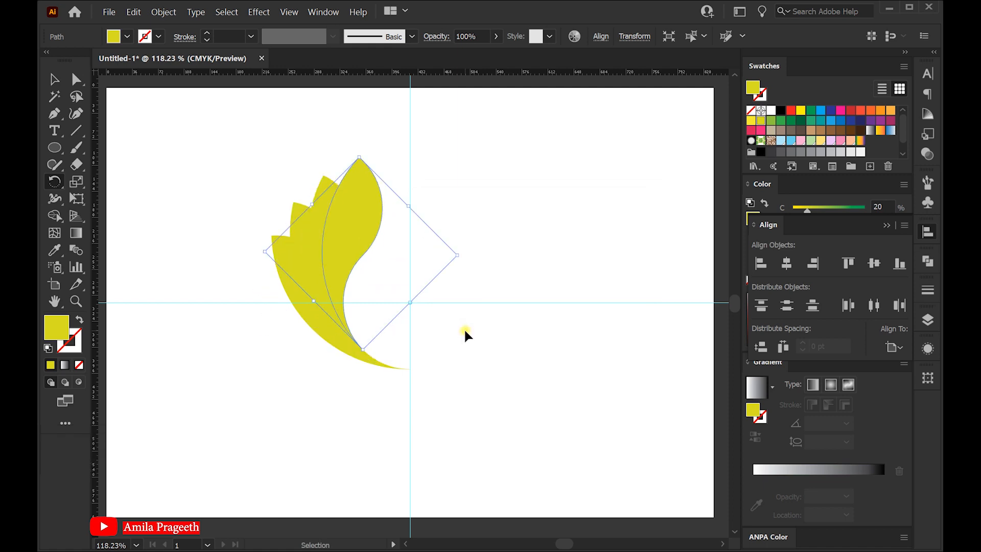
pyautogui.hotkey('ctrl', 'd')
pyautogui.hotkey('ctrl', 'd')
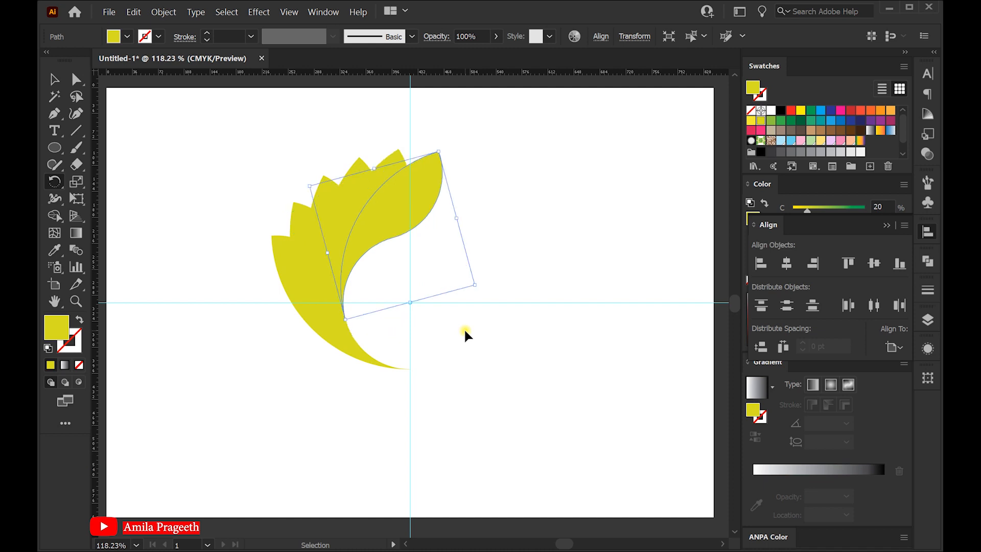
pyautogui.press('r')
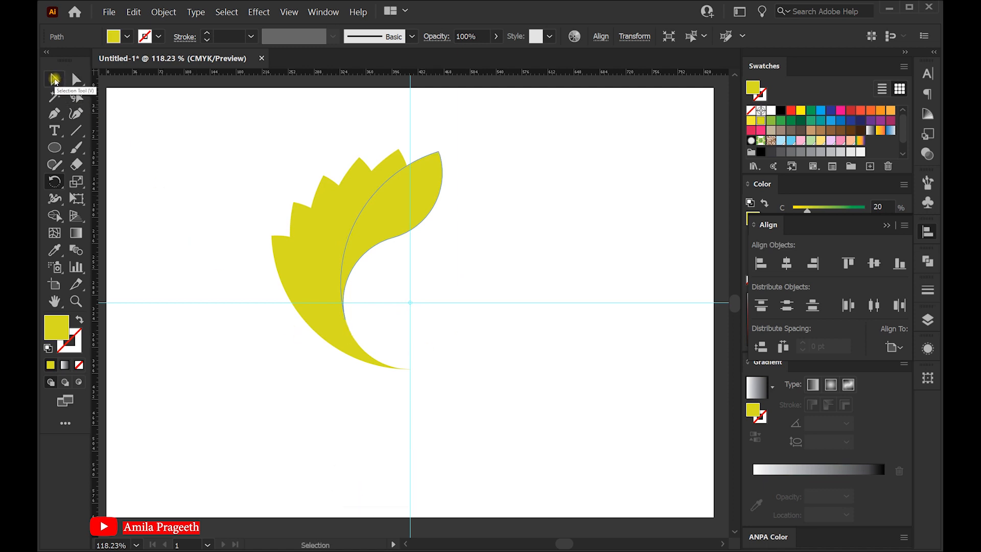
pyautogui.click(54, 79)
pyautogui.click(259, 161)
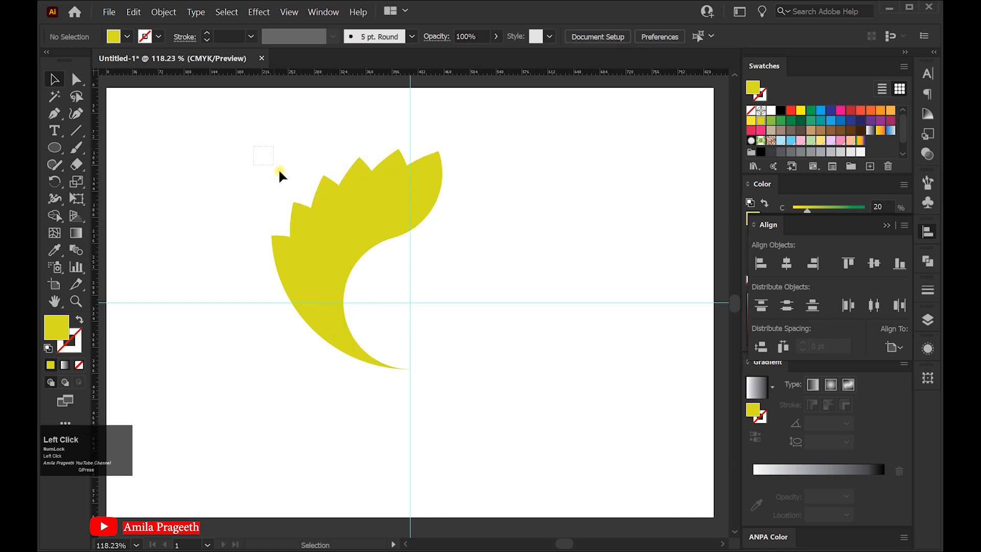
# Select all six leaves, enlarge them proportionally from their centre, and move them slightly down
pyautogui.moveTo(424, 312); pyautogui.dragTo(464, 351)
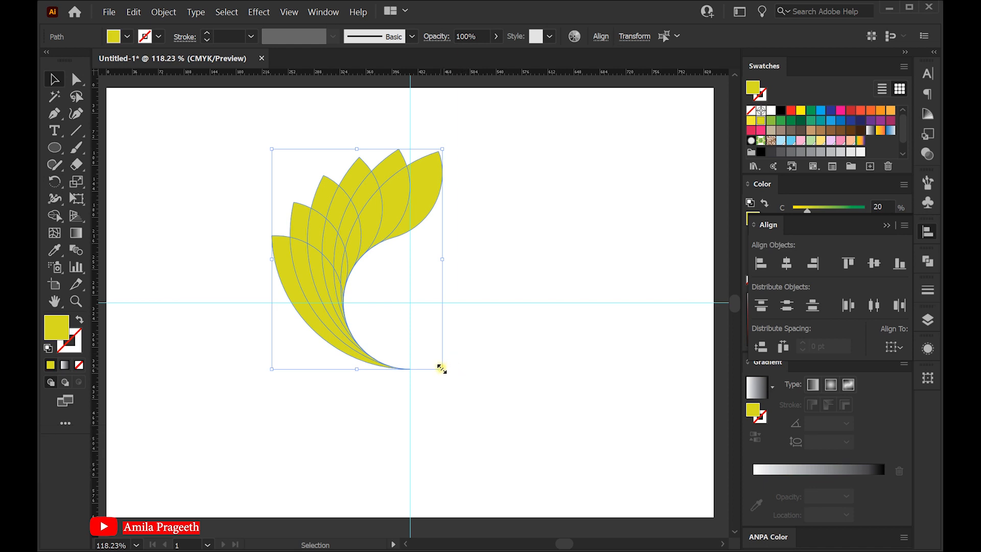
pyautogui.moveTo(441, 368); pyautogui.dragTo(463, 388)
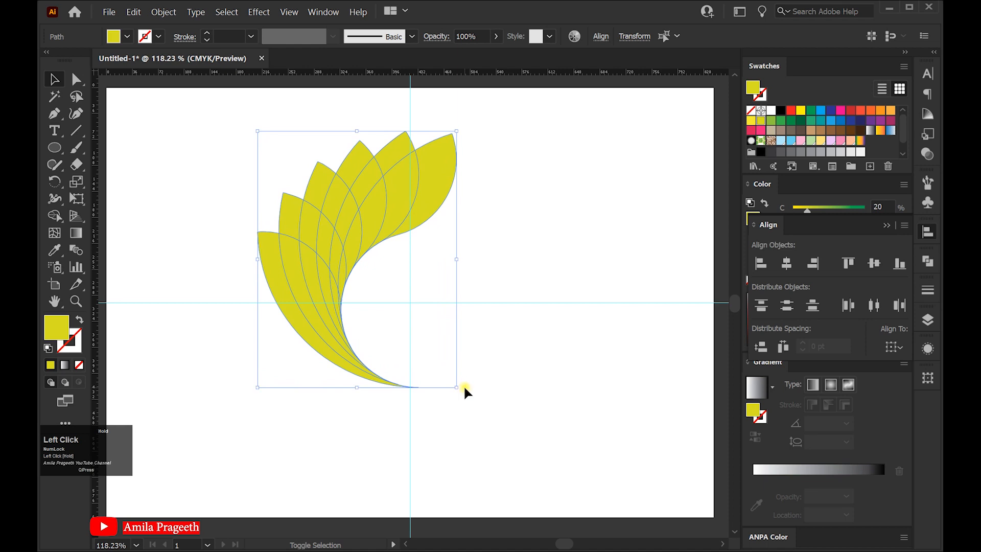
pyautogui.moveTo(358, 255); pyautogui.dragTo(359, 265)
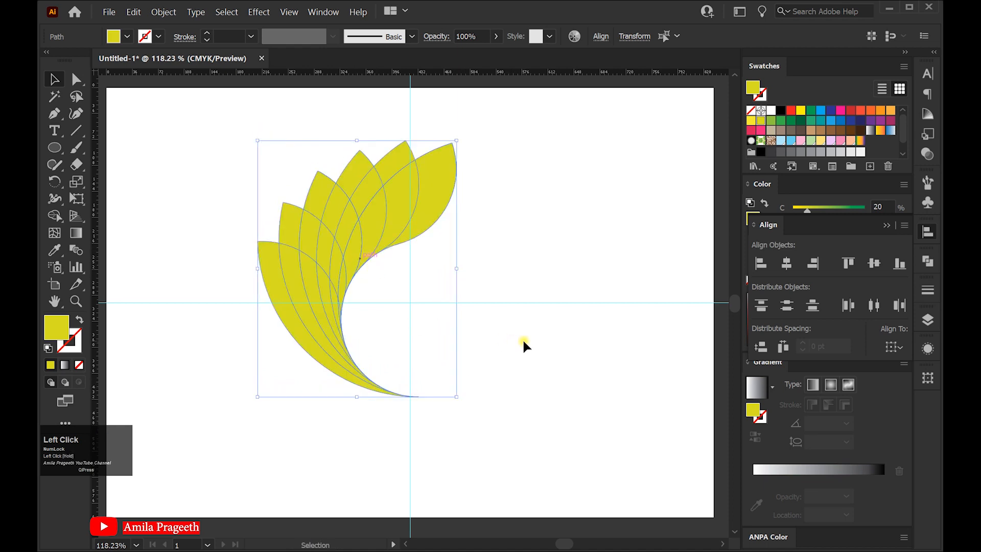
pyautogui.click(477, 331)
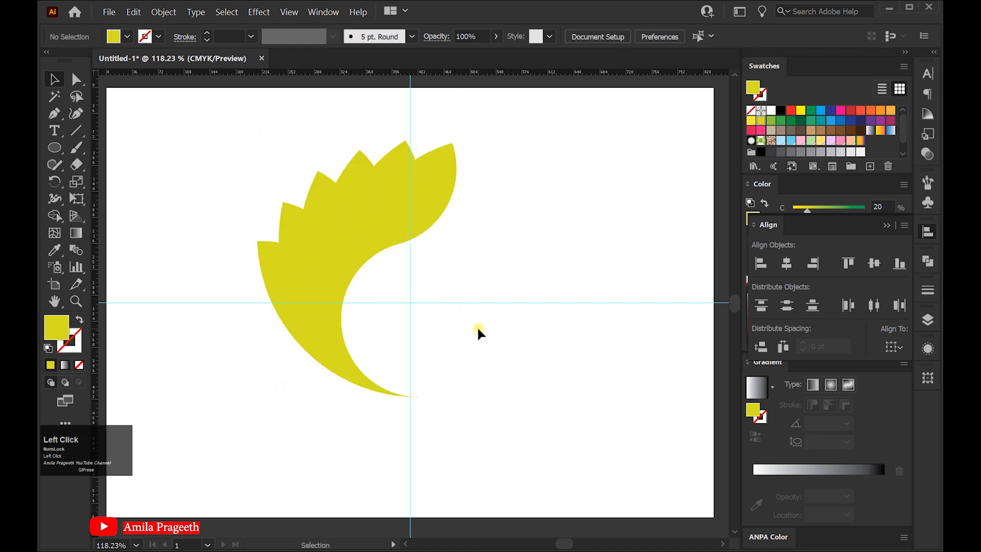
# Unlock the guides and delete both the horizontal and vertical guide
pyautogui.rightClick(431, 301)
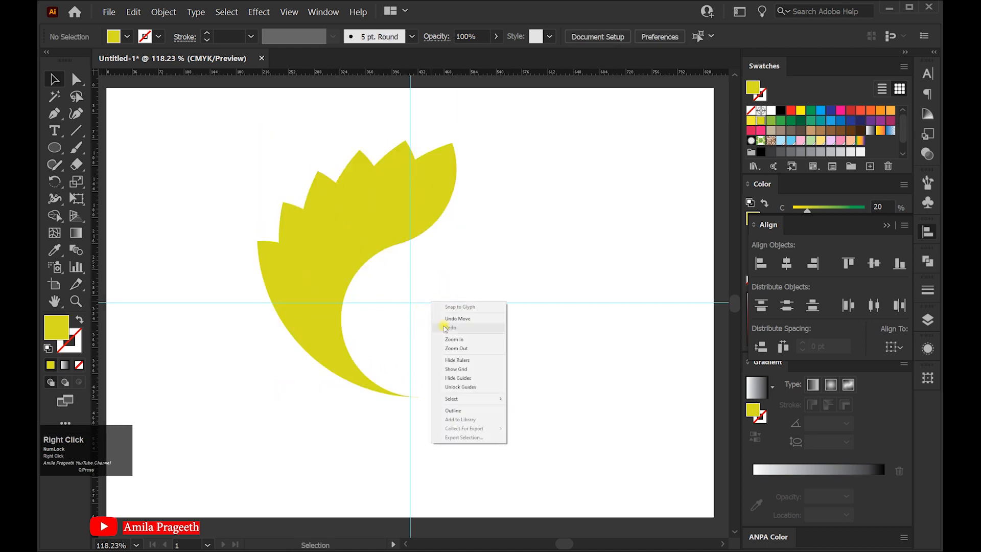
pyautogui.click(470, 388)
pyautogui.moveTo(430, 318); pyautogui.dragTo(401, 293)
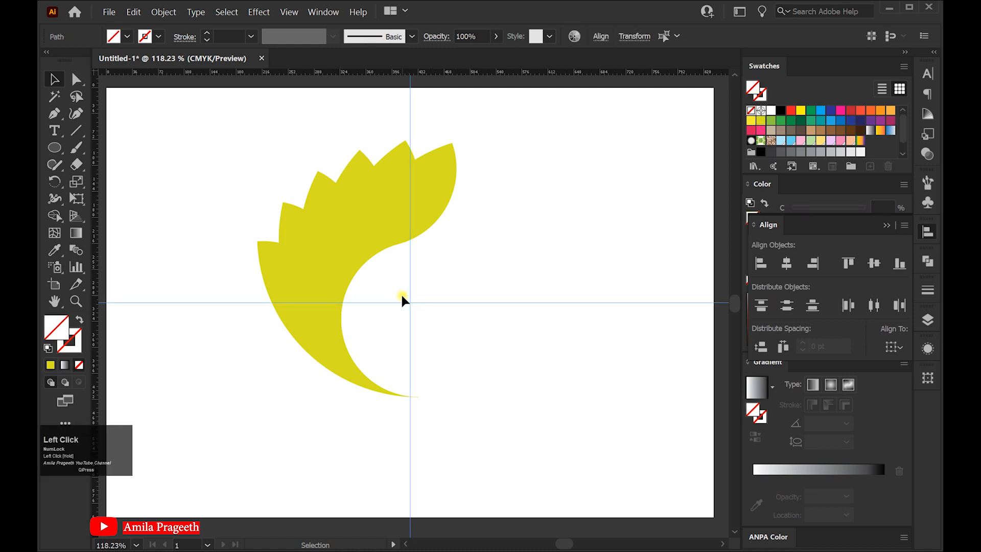
pyautogui.press('Delete')
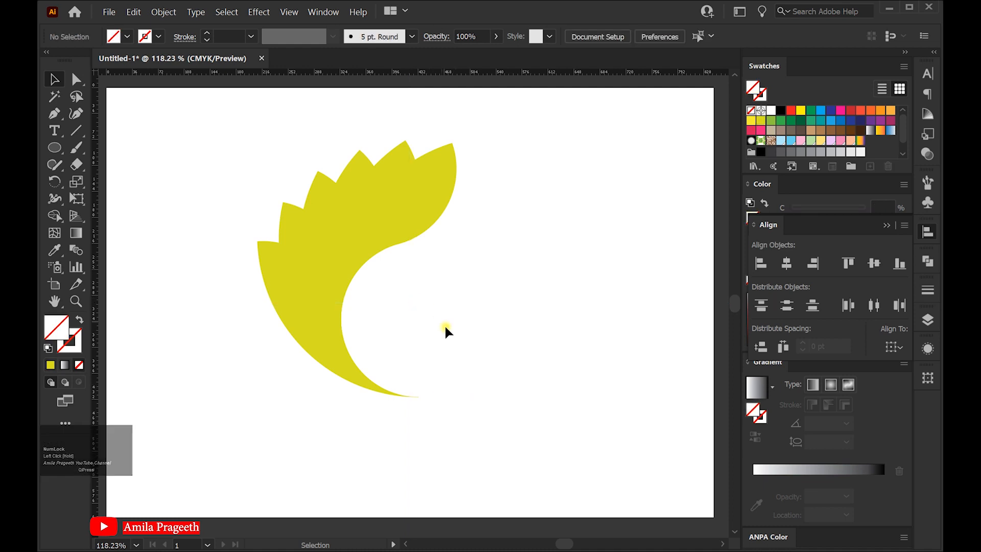
# Set the blending mode of all six leaves to Multiply and deselect them
pyautogui.moveTo(471, 442); pyautogui.dragTo(268, 245)
pyautogui.moveTo(248, 153); pyautogui.dragTo(250, 153)
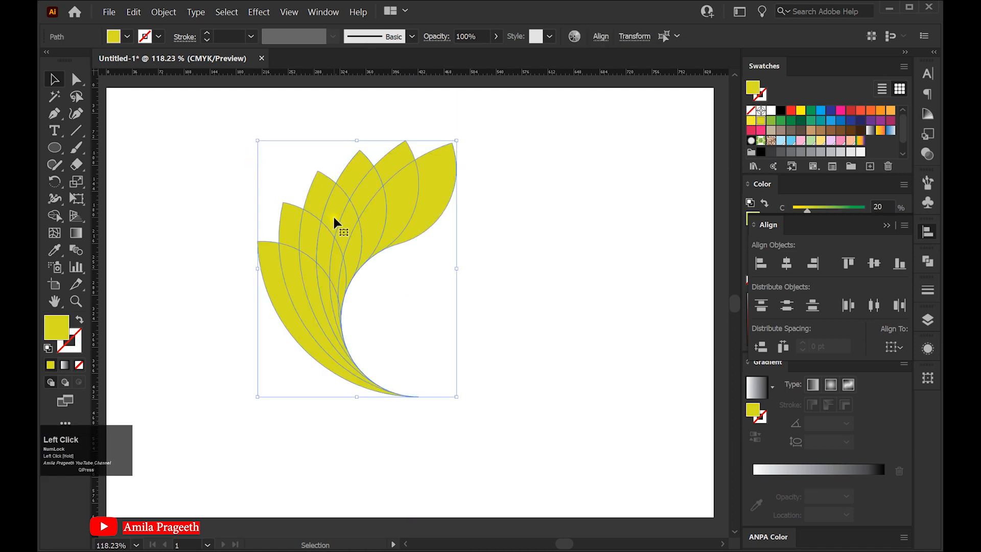
pyautogui.click(321, 12)
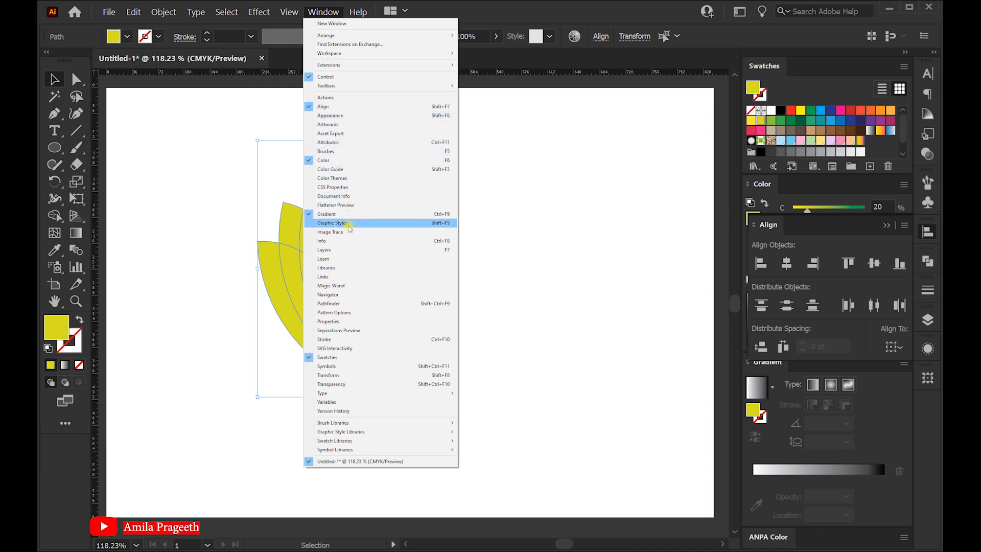
pyautogui.click(345, 385)
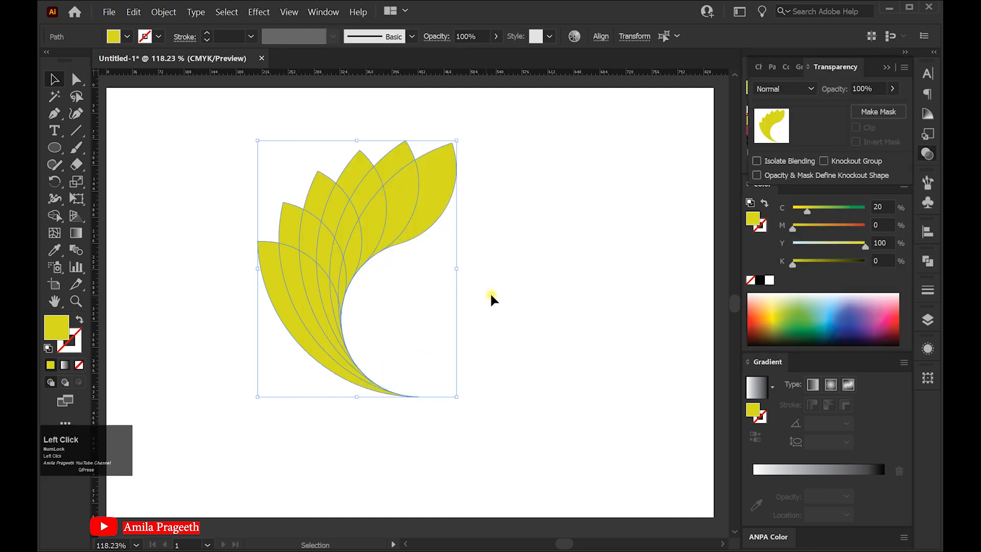
pyautogui.click(811, 89)
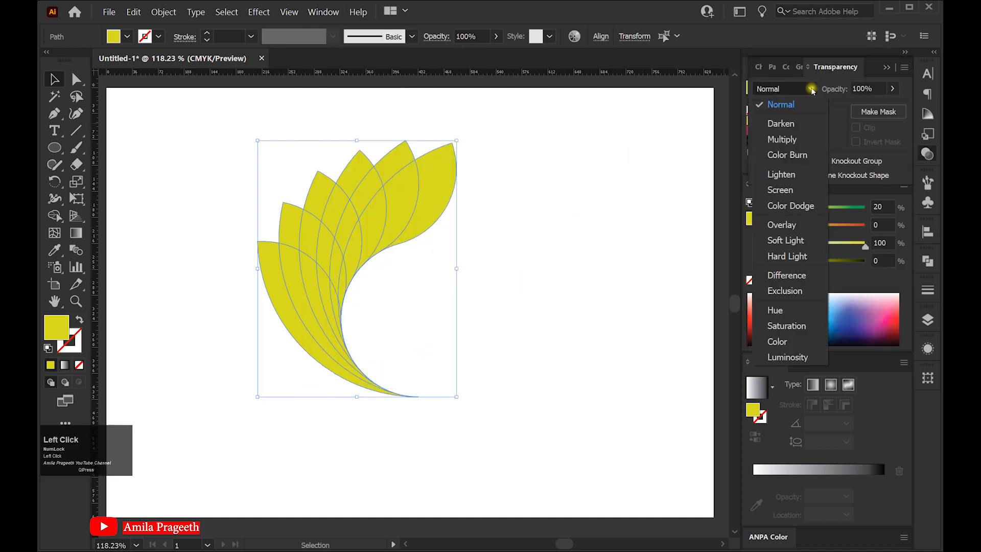
pyautogui.click(801, 140)
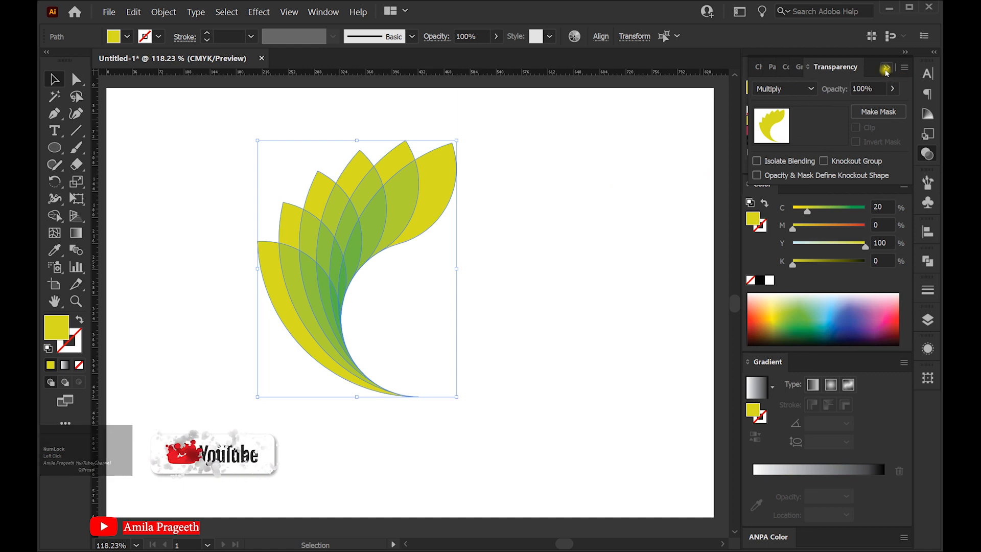
pyautogui.click(615, 235)
pyautogui.click(536, 225)
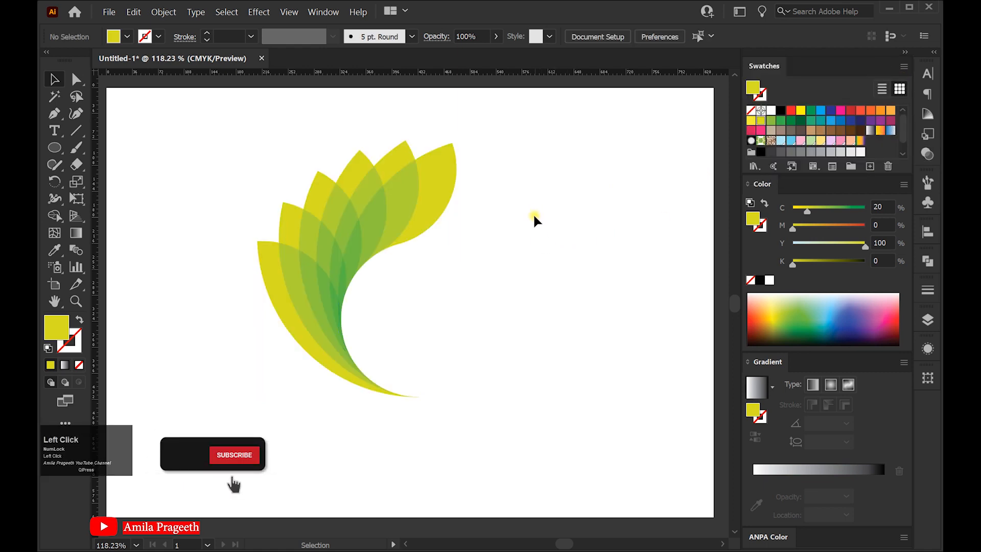
# Select the whole leaf fan again and enlarge it slightly and proportionally from its centre
pyautogui.moveTo(446, 421); pyautogui.dragTo(252, 203)
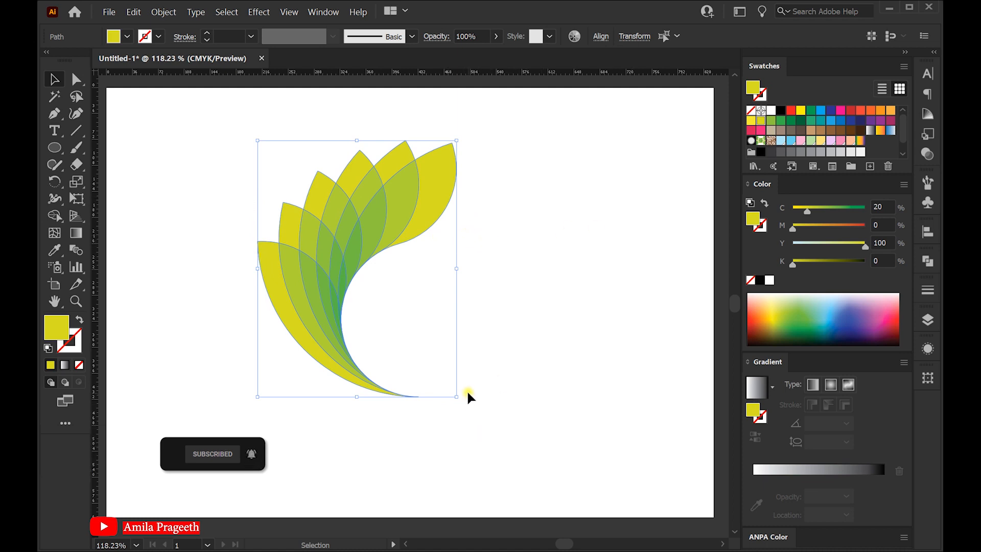
pyautogui.moveTo(458, 397); pyautogui.dragTo(469, 413)
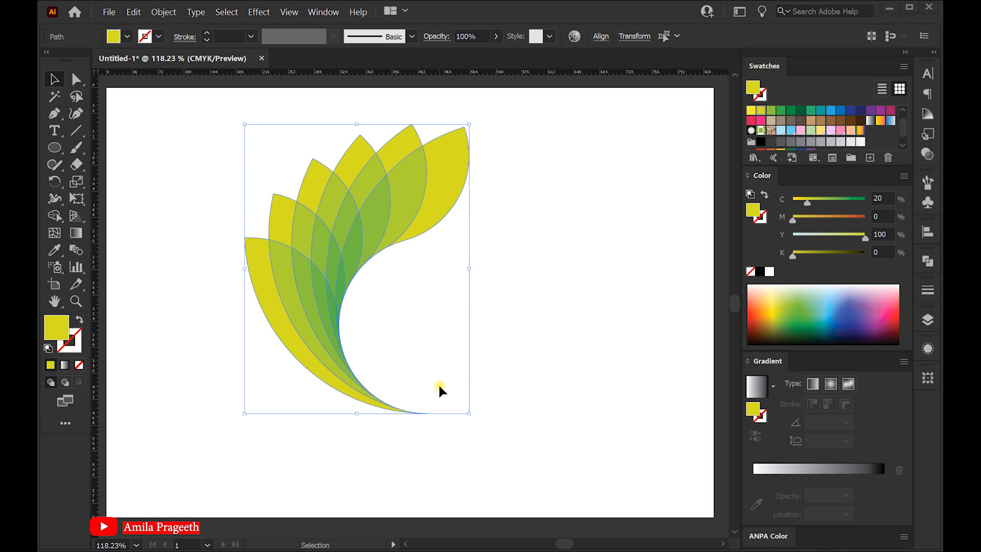
# Group the six leaves and try to enlarge the group proportionally
pyautogui.rightClick(322, 252)
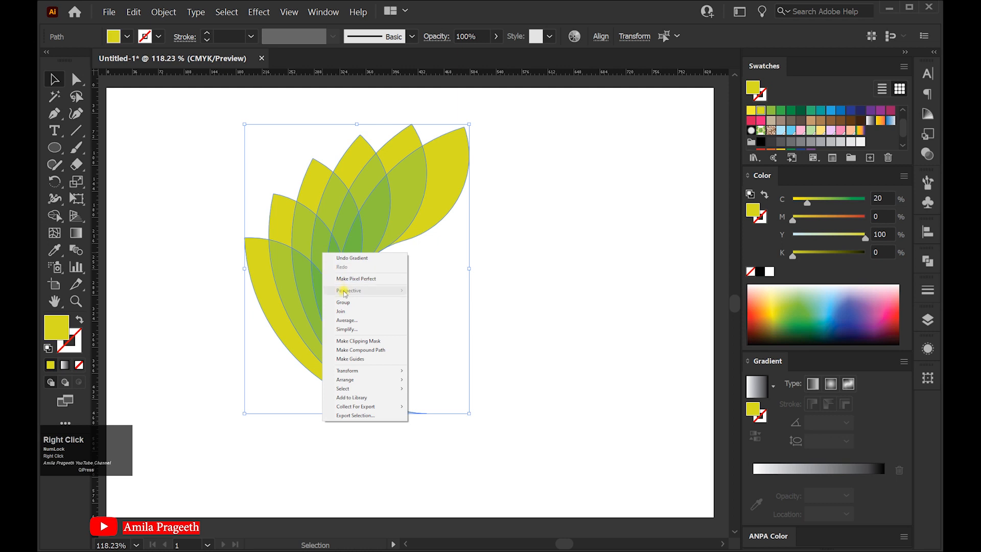
pyautogui.click(351, 304)
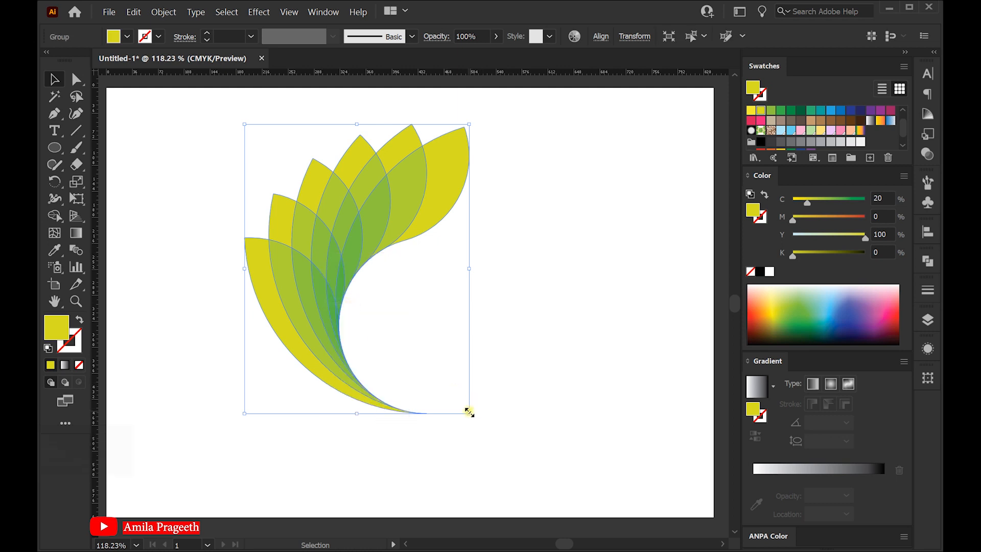
pyautogui.moveTo(469, 411); pyautogui.dragTo(489, 423)
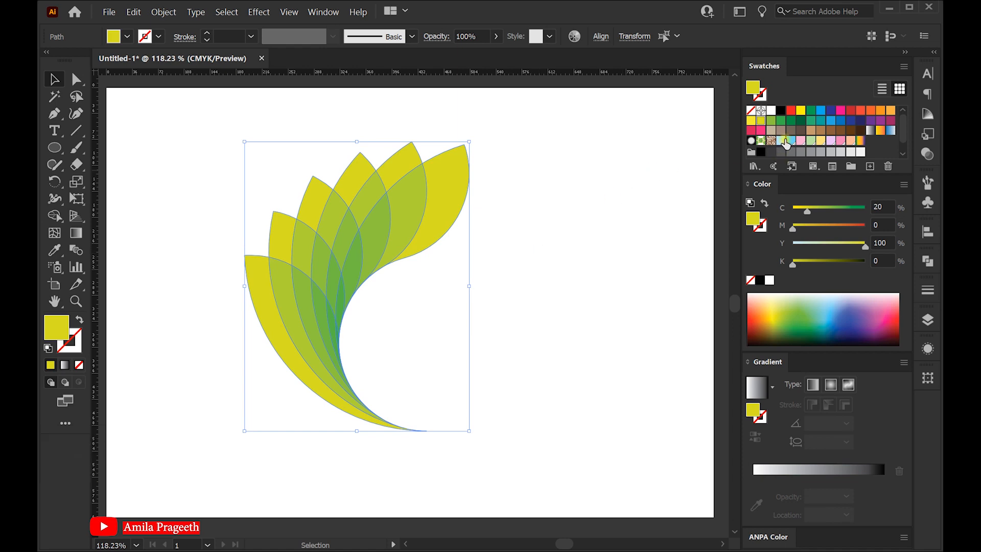
# Try the pastel document swatches as the leaves' fill one after another: light blue, sky blue, pink, green, yellow, lilac, rose and peach
pyautogui.click(785, 141)
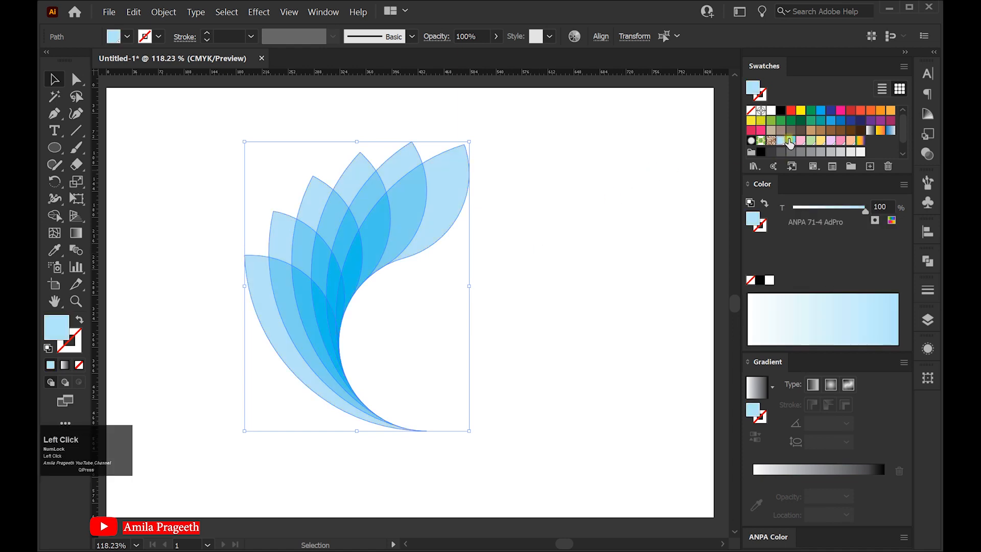
pyautogui.click(792, 141)
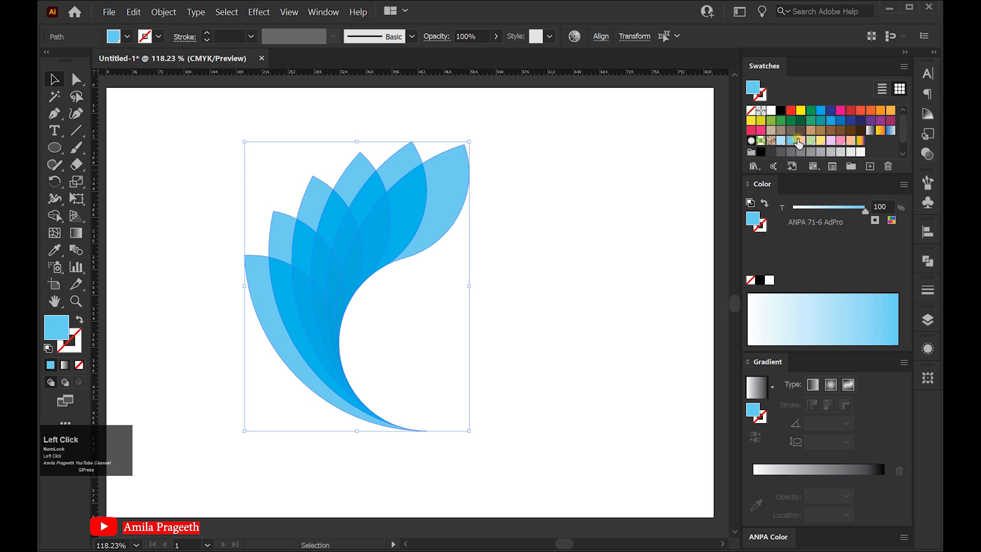
pyautogui.click(801, 142)
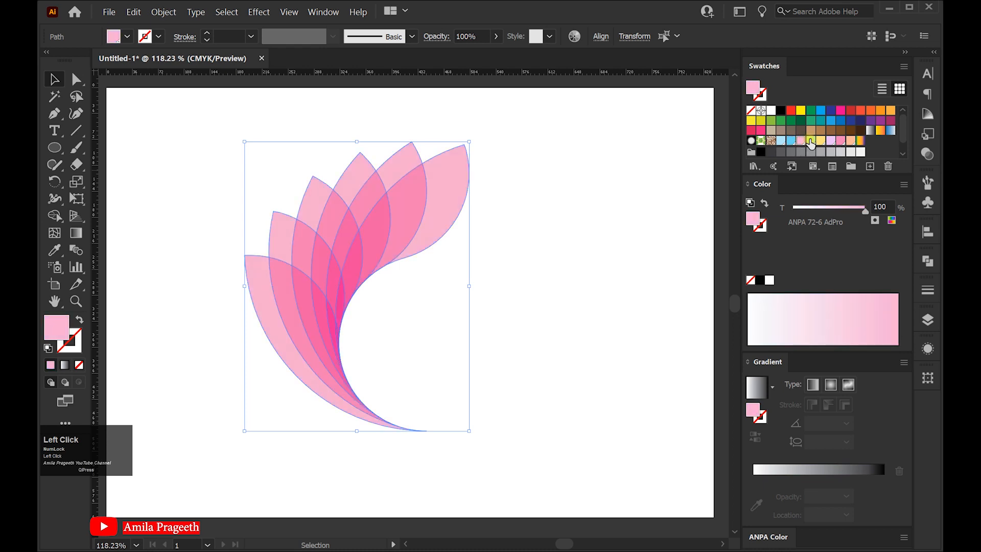
pyautogui.click(811, 142)
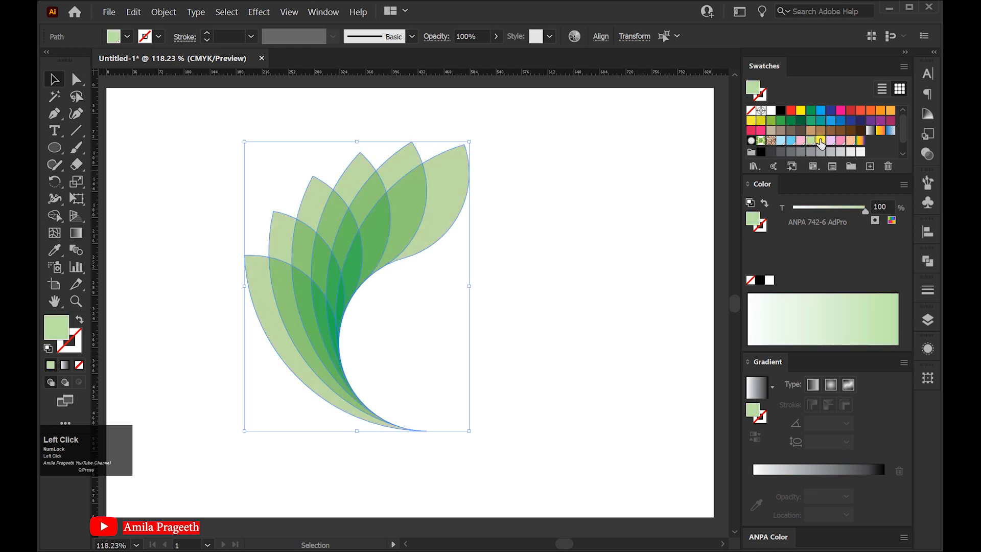
pyautogui.click(821, 141)
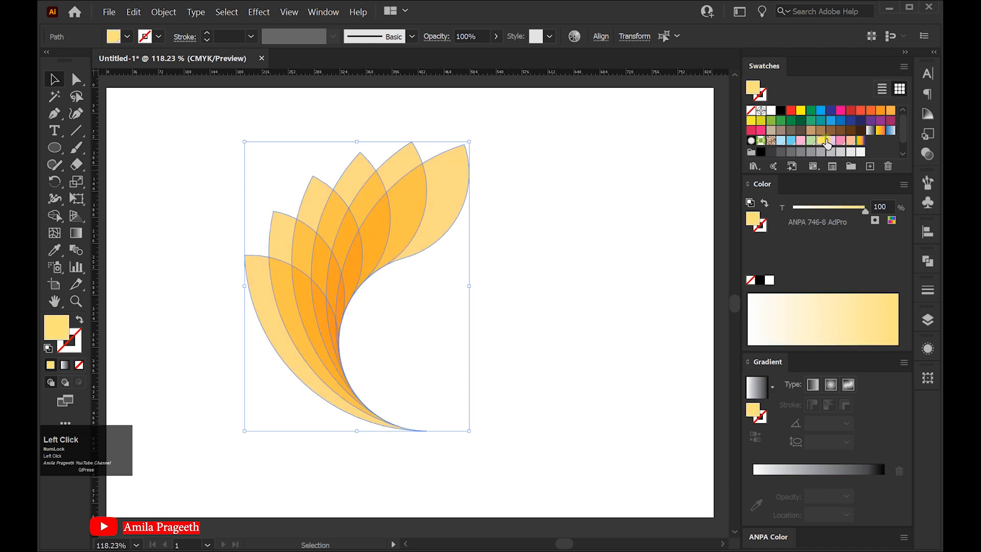
pyautogui.click(832, 143)
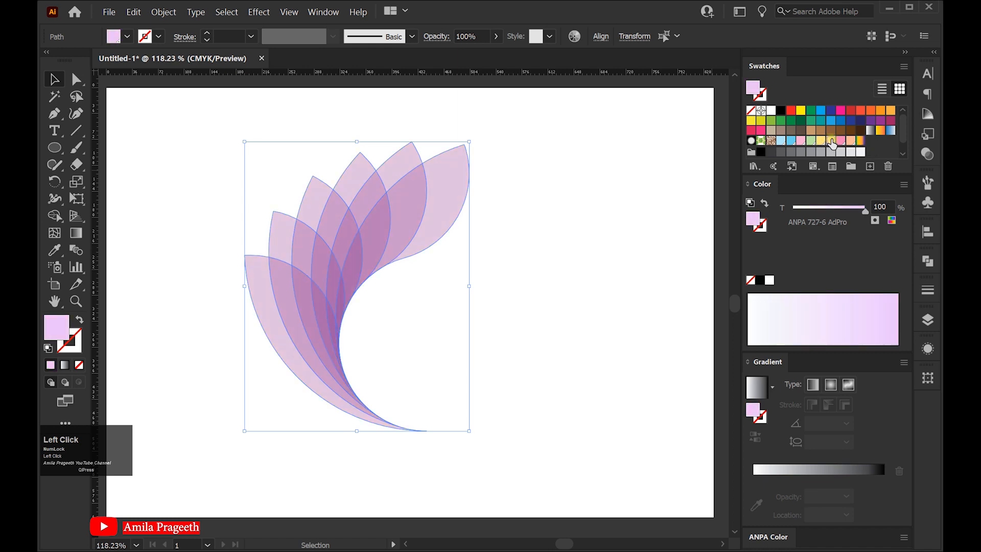
pyautogui.click(841, 142)
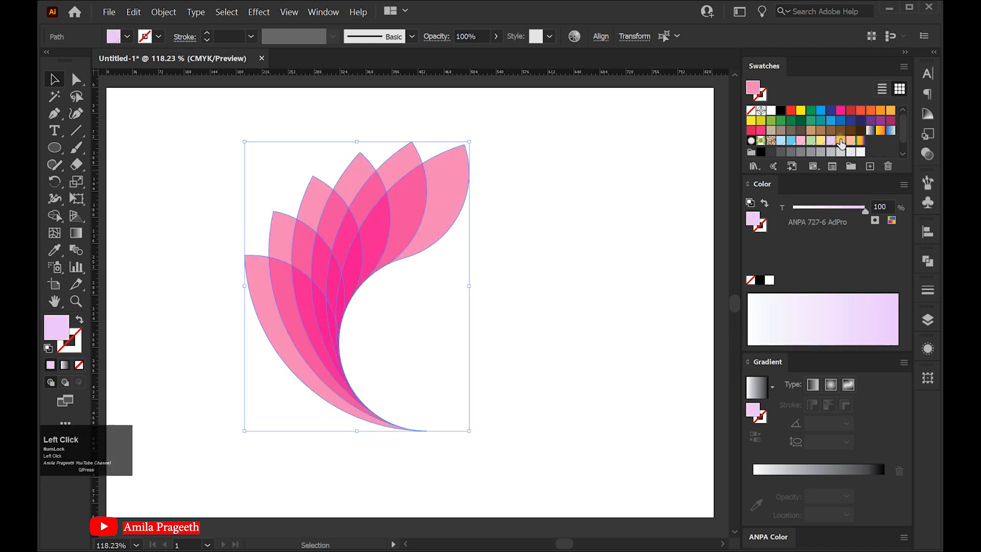
pyautogui.click(851, 142)
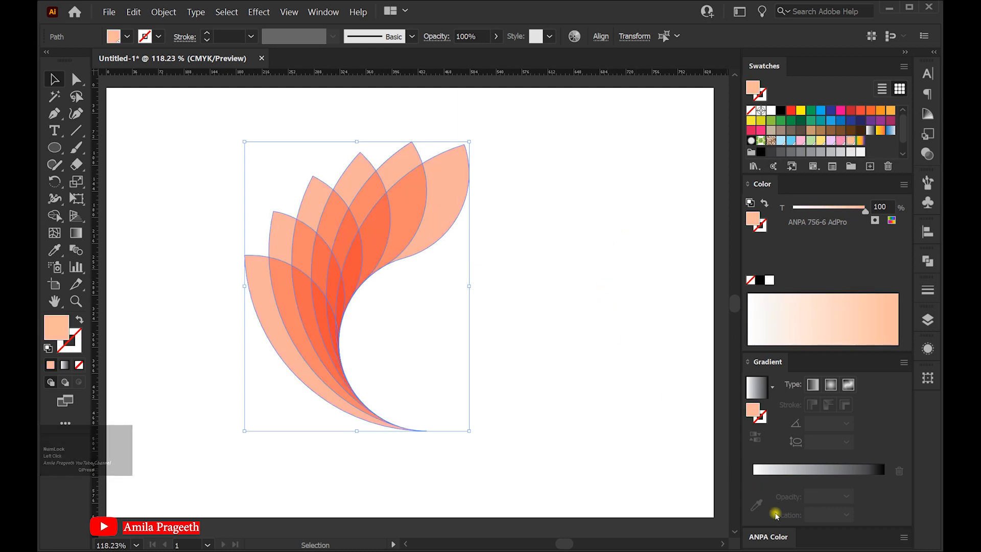
# Expand and enlarge the ANPA Color library and try its purple, bright blue, light blue, periwinkle, pale yellow and soft green fills on the leaves
pyautogui.click(778, 536)
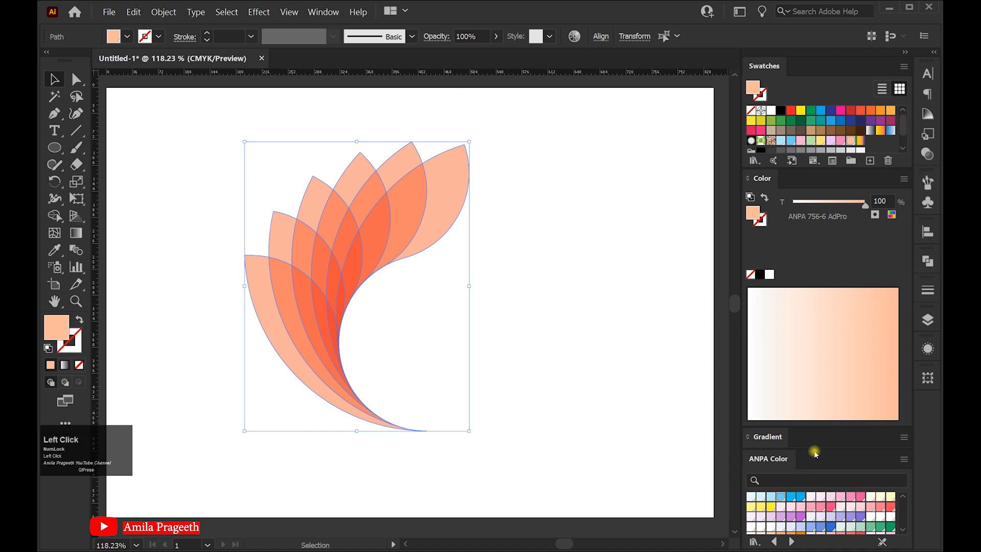
pyautogui.moveTo(819, 449); pyautogui.dragTo(808, 290)
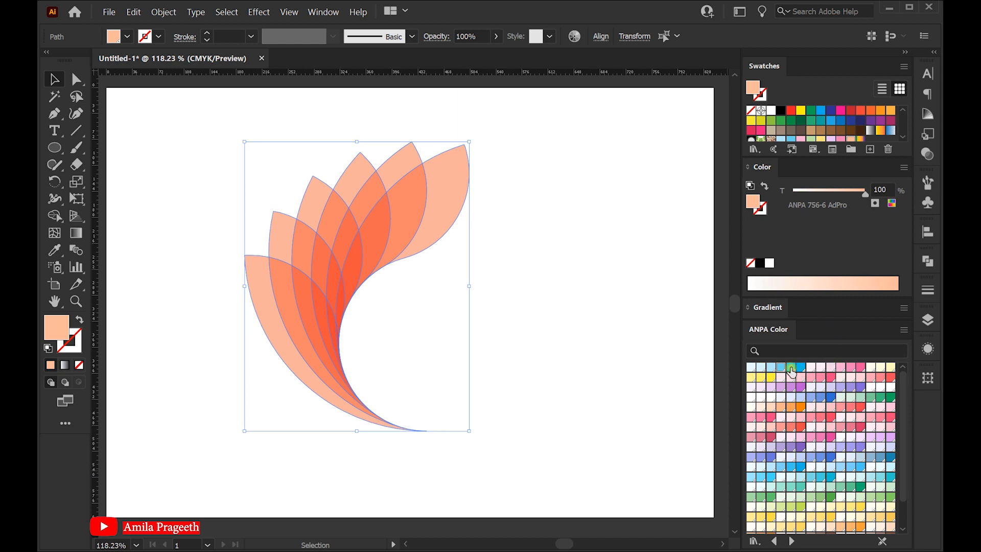
pyautogui.click(790, 447)
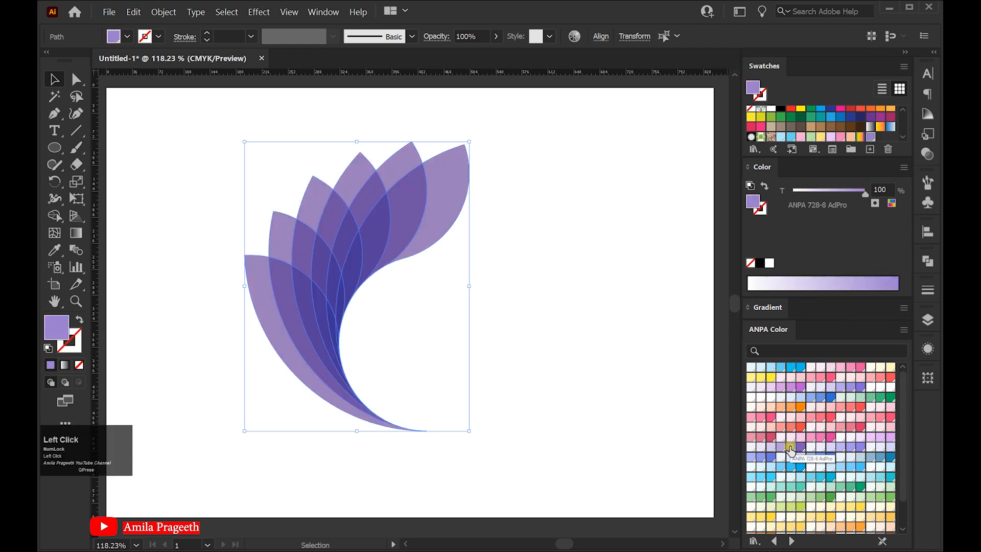
pyautogui.click(772, 477)
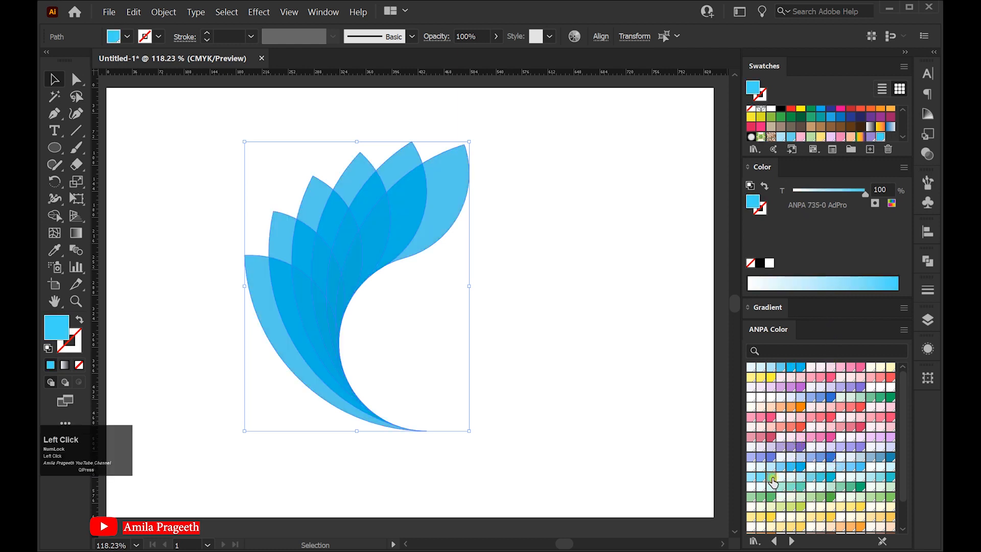
pyautogui.click(752, 478)
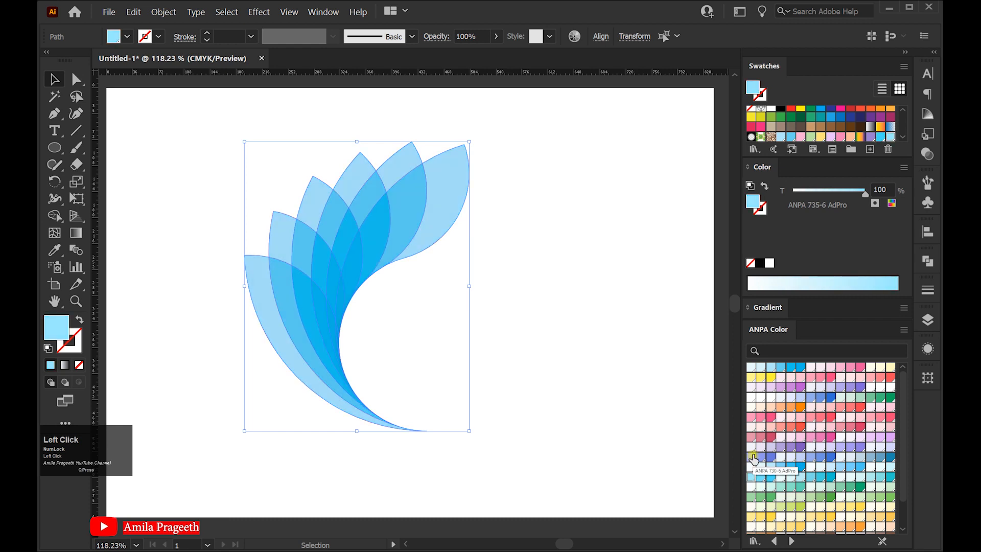
pyautogui.click(761, 458)
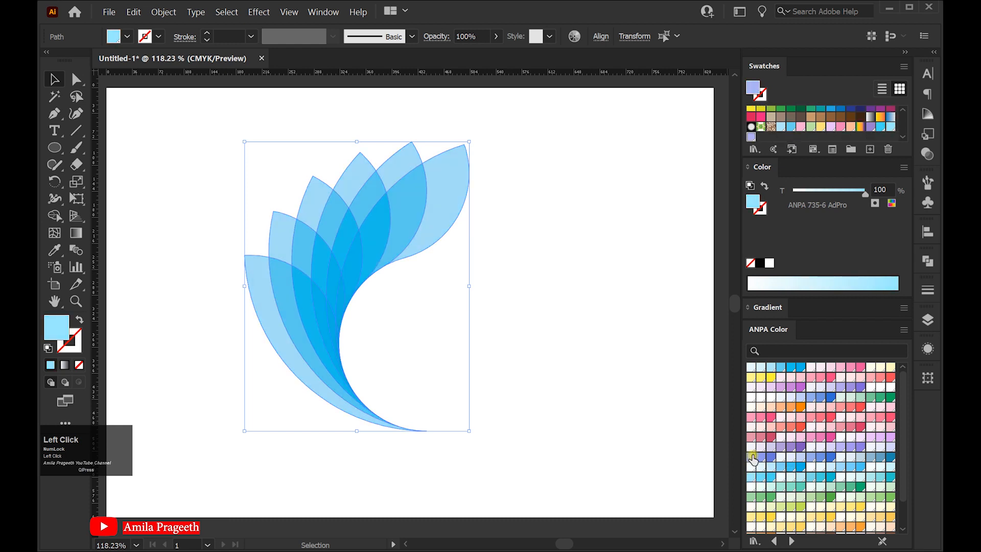
pyautogui.click(752, 516)
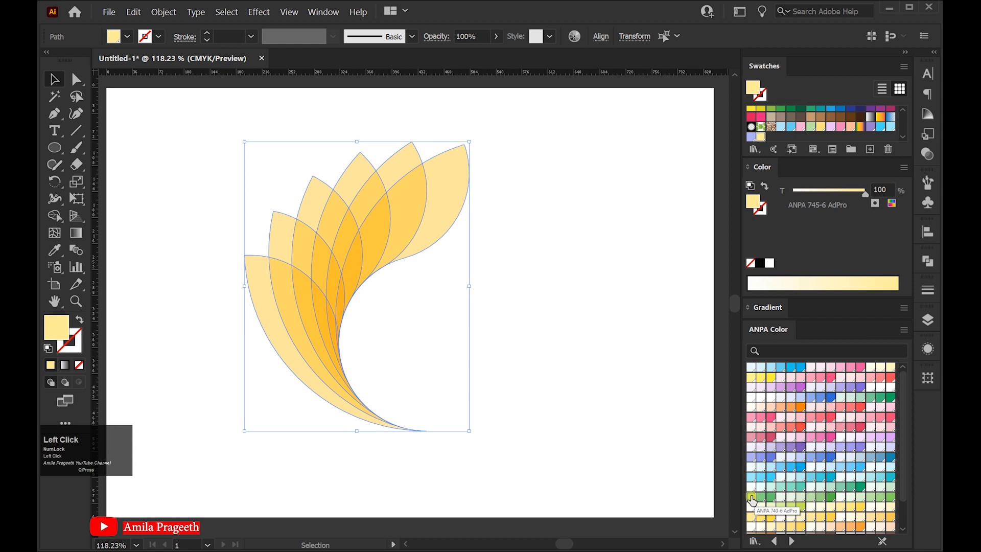
pyautogui.click(751, 497)
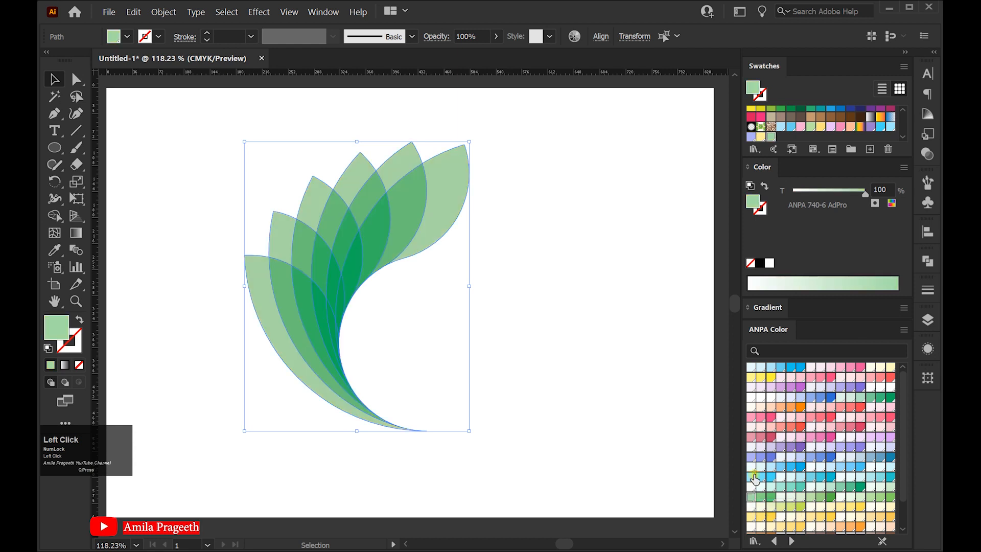
# Fill all six leaves with the multicolour gradient swatch running from green through yellow and orange to purple, and deselect them
pyautogui.moveTo(826, 159); pyautogui.dragTo(825, 180)
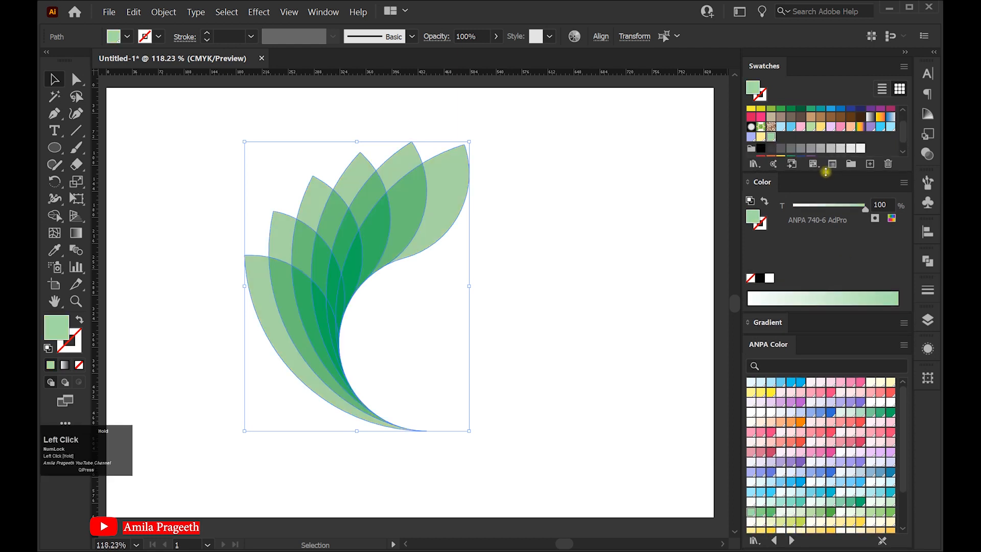
pyautogui.click(862, 127)
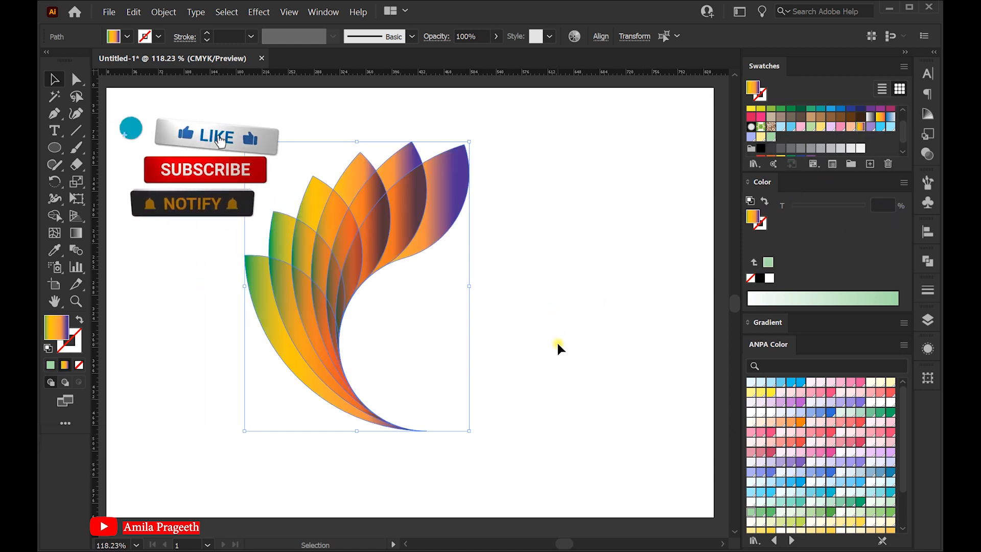
pyautogui.click(558, 342)
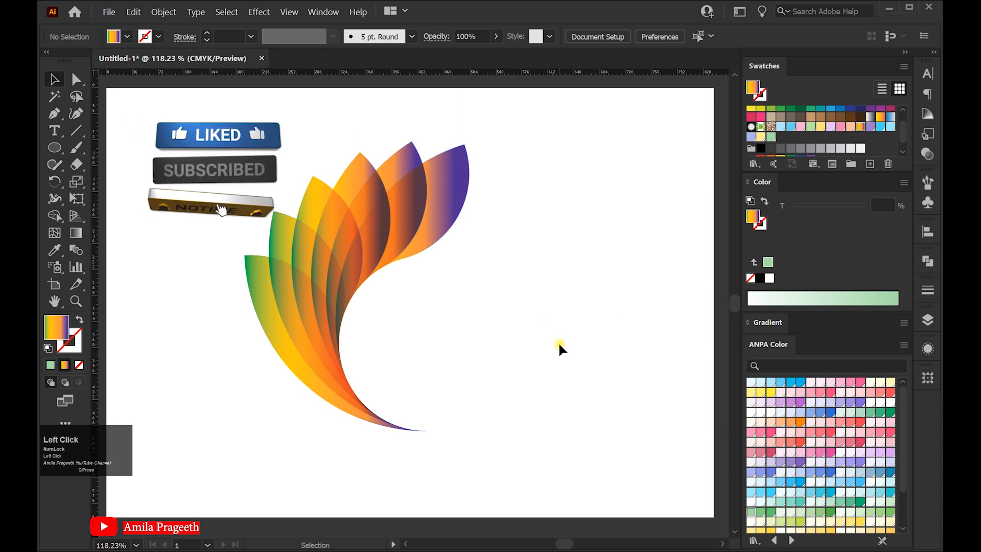